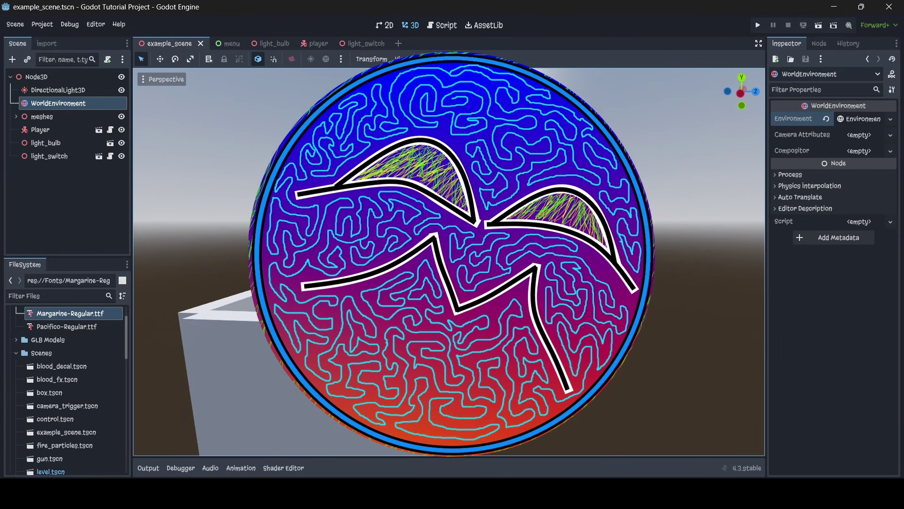
{"action": "key", "text": "s"}
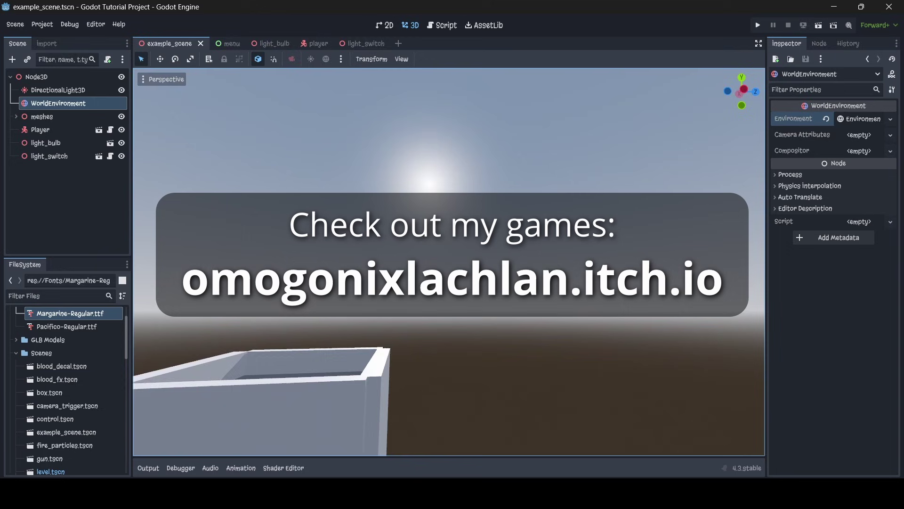
{"action": "key", "text": "d"}
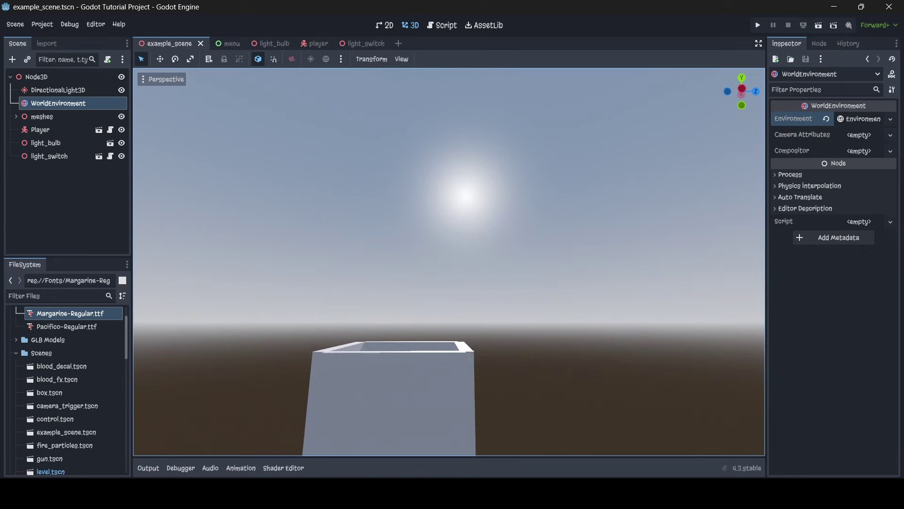
{"action": "key", "text": "d"}
{"action": "right_click_drag", "start_coordinate": [453, 247], "coordinate": [445, 271]}
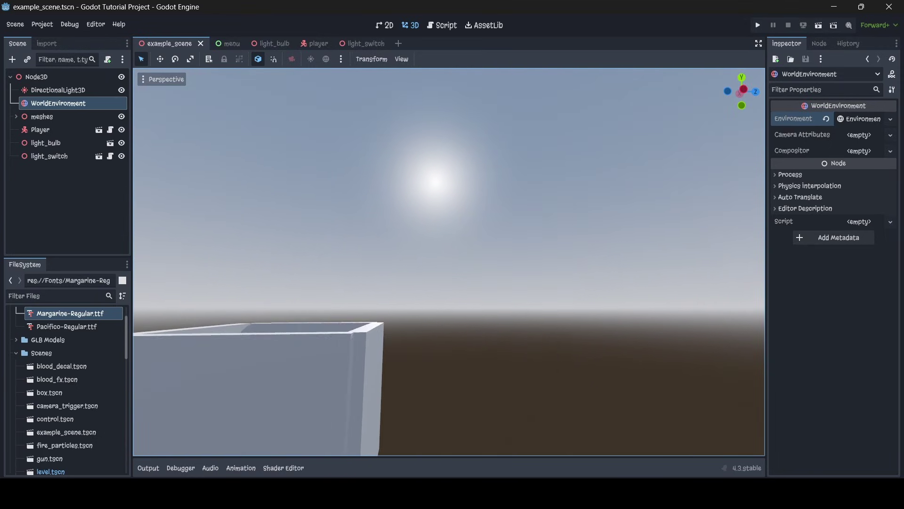
{"action": "right_click_drag", "start_coordinate": [390, 248], "coordinate": [390, 248]}
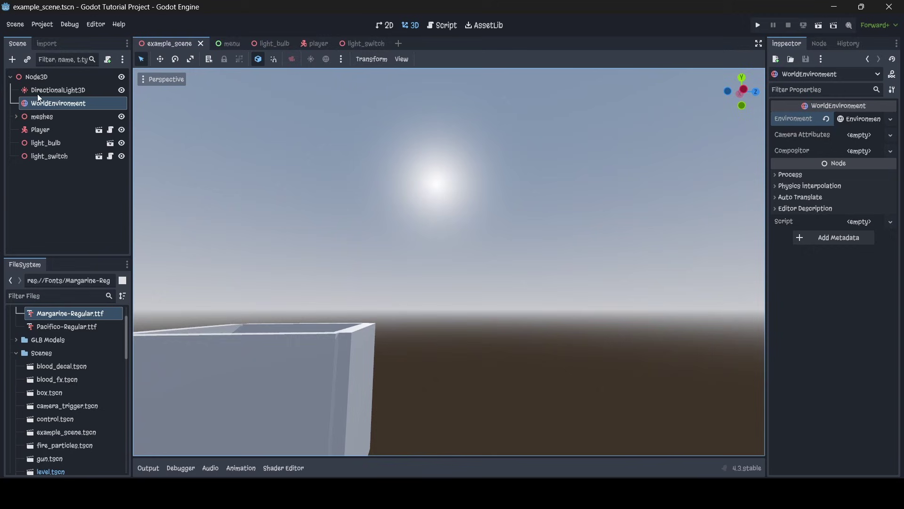
Replace the sky material in the WorldEnvironment's environment with a new PanoramaSkyMaterial
{"action": "left_click", "coordinate": [78, 106]}
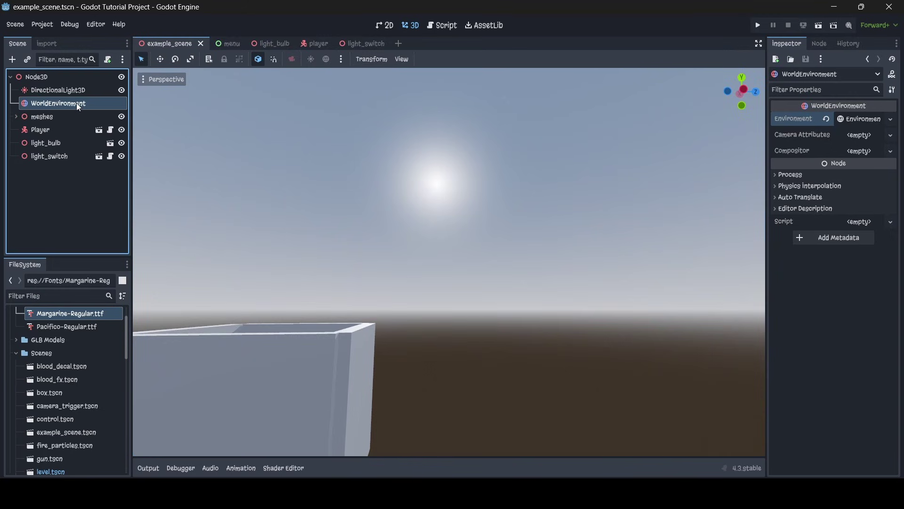
{"action": "left_click", "coordinate": [865, 118]}
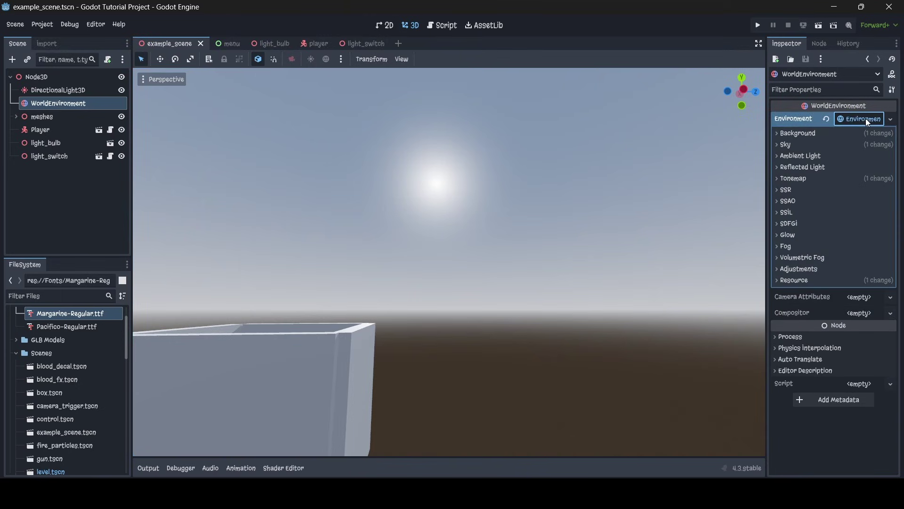
{"action": "left_click", "coordinate": [829, 145]}
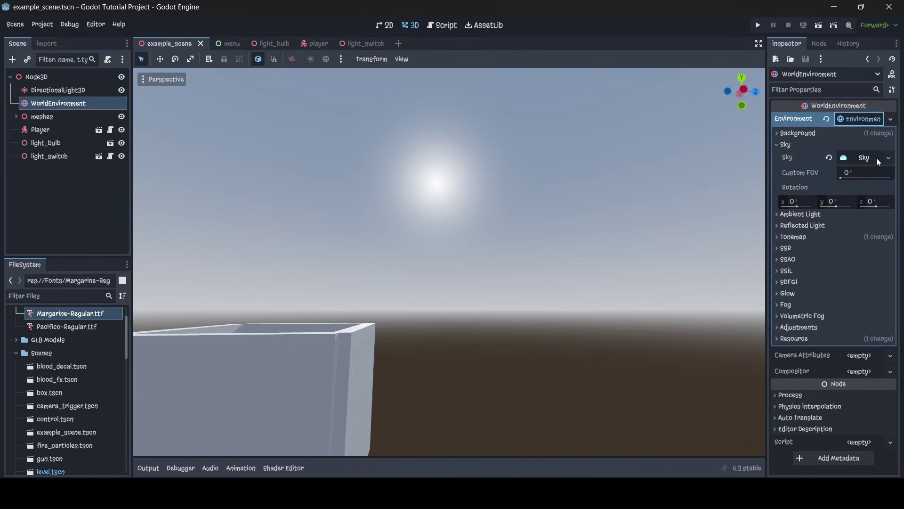
{"action": "left_click", "coordinate": [863, 157]}
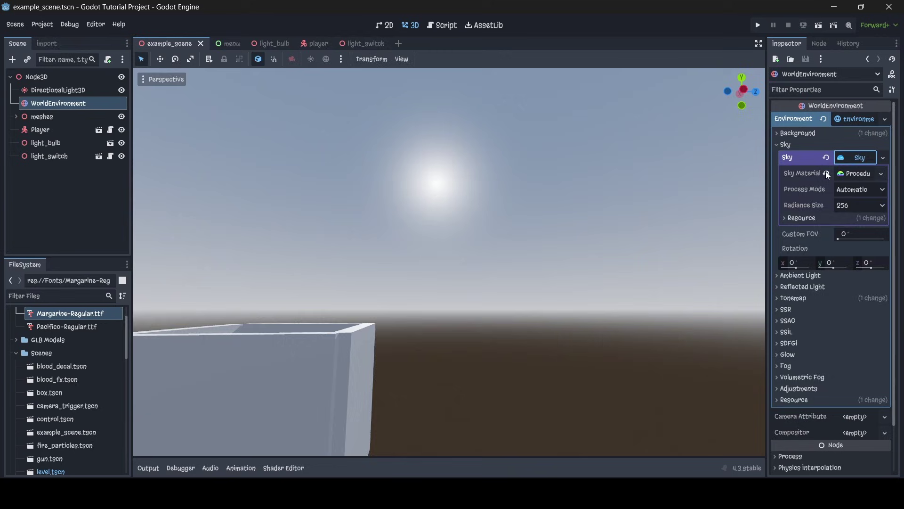
{"action": "left_click", "coordinate": [826, 173]}
{"action": "left_click", "coordinate": [859, 174]}
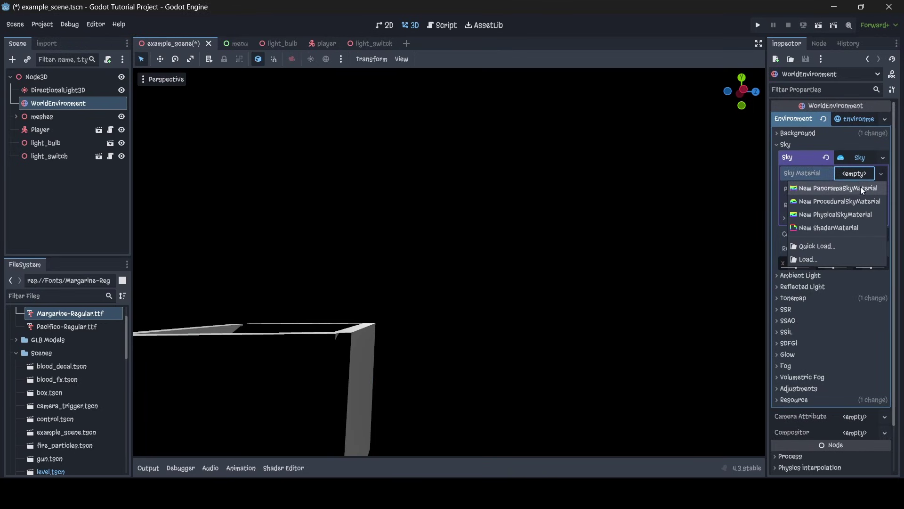
{"action": "left_click", "coordinate": [855, 188]}
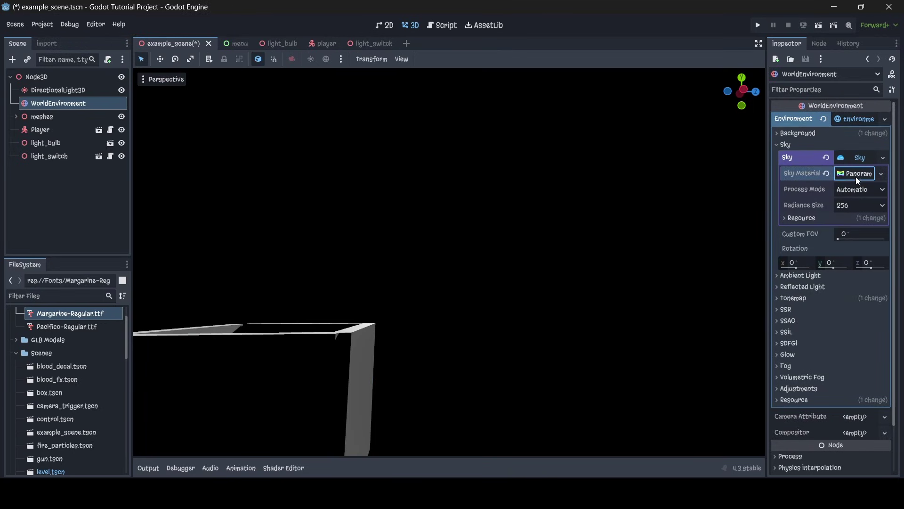
Assign a new NoiseTexture2D as the panorama of the sky material
{"action": "left_click", "coordinate": [855, 173]}
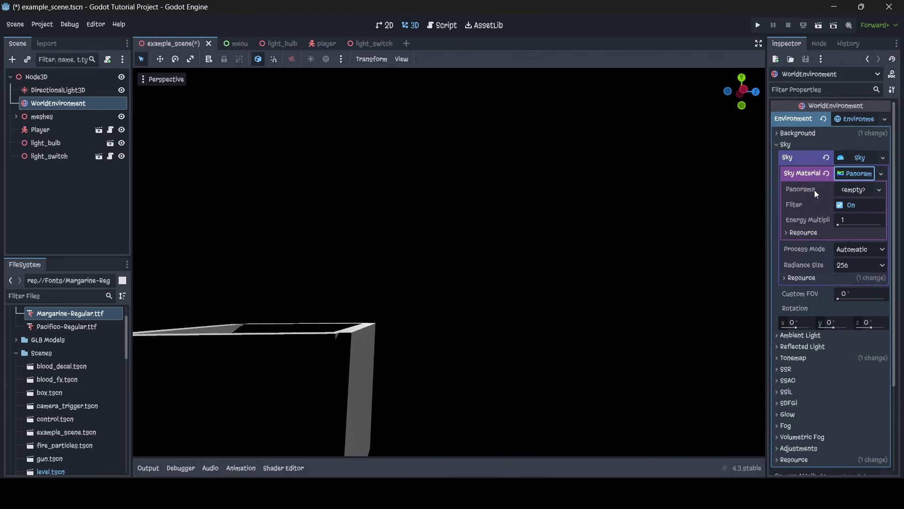
{"action": "left_click", "coordinate": [858, 188]}
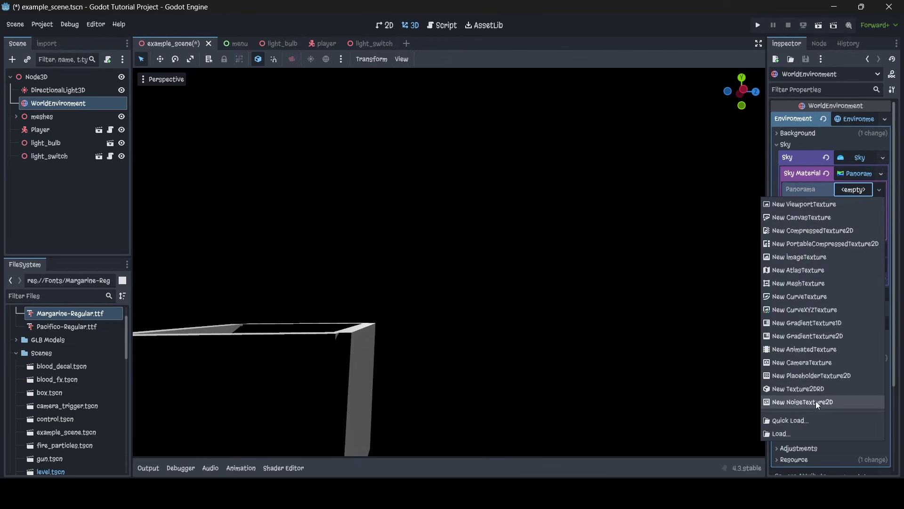
{"action": "left_click", "coordinate": [845, 402]}
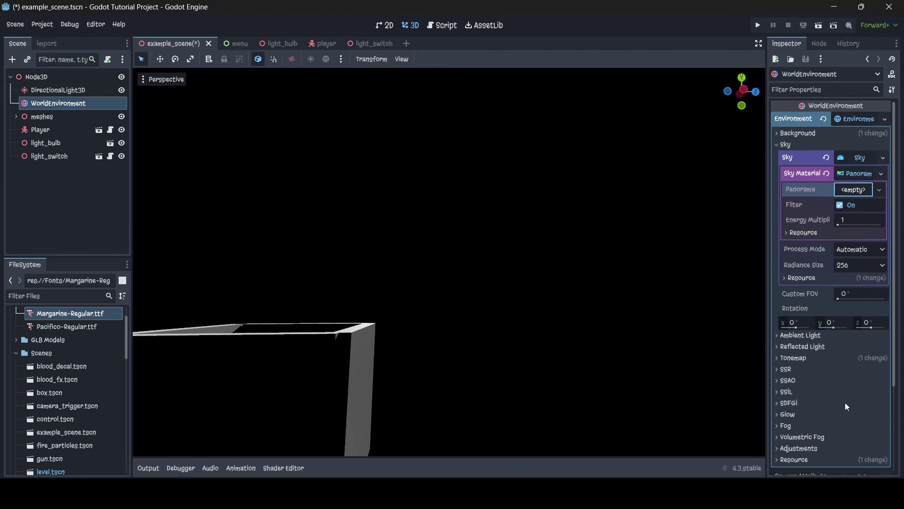
{"action": "mouse_move", "coordinate": [630, 285]}
{"action": "right_mouse_down"}
{"action": "mouse_move", "coordinate": [591, 299]}
{"action": "mouse_move", "coordinate": [594, 287]}
{"action": "mouse_move", "coordinate": [629, 301]}
{"action": "mouse_move", "coordinate": [630, 293]}
{"action": "right_mouse_up"}
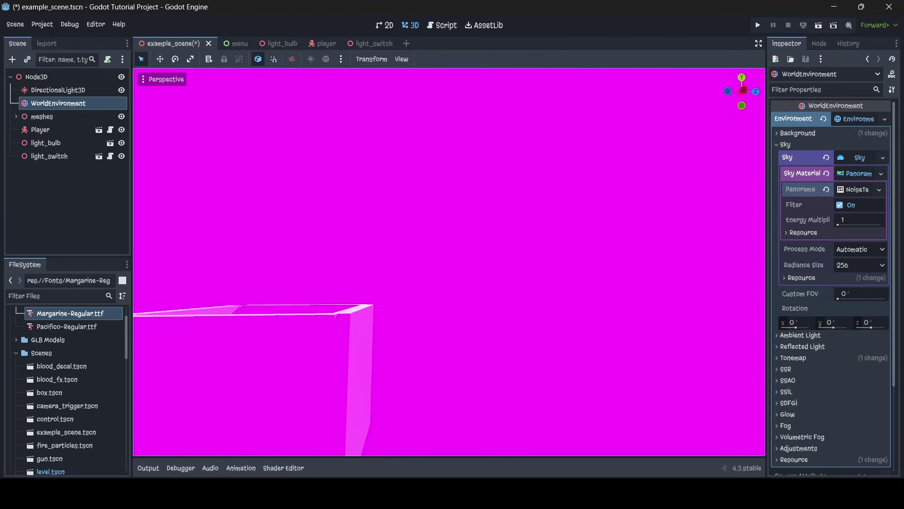
{"action": "middle_click_drag", "start_coordinate": [543, 311], "coordinate": [567, 309]}
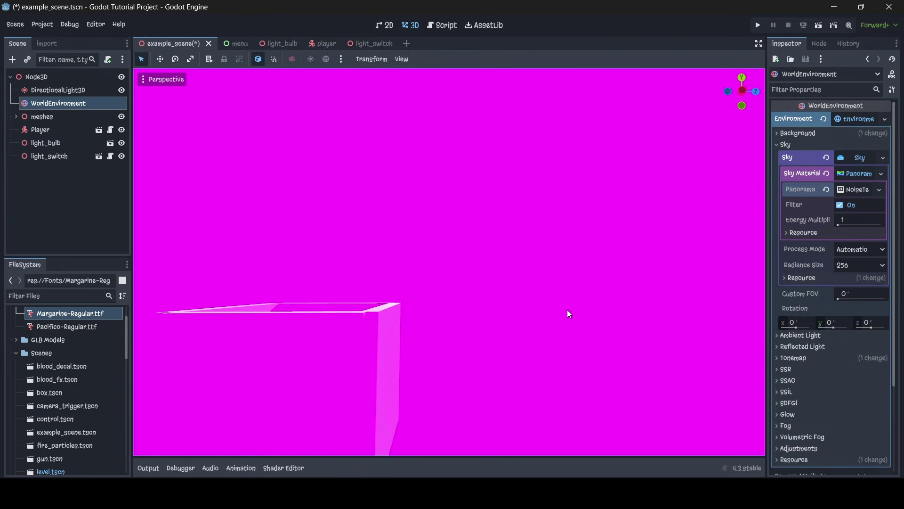
Give the panorama's noise texture a new FastNoiseLite noise and look around the resulting sky
{"action": "left_click", "coordinate": [855, 189]}
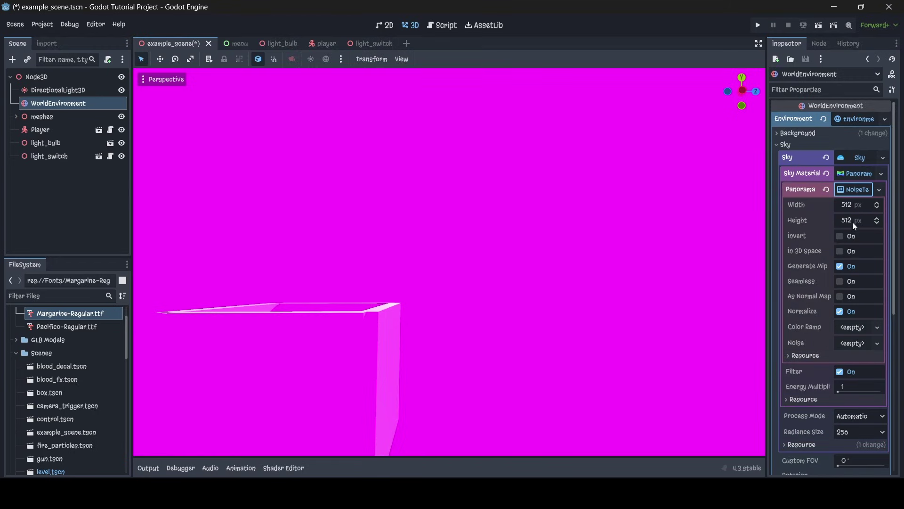
{"action": "scroll", "coordinate": [846, 266], "scroll_direction": "down", "scroll_amount": 2}
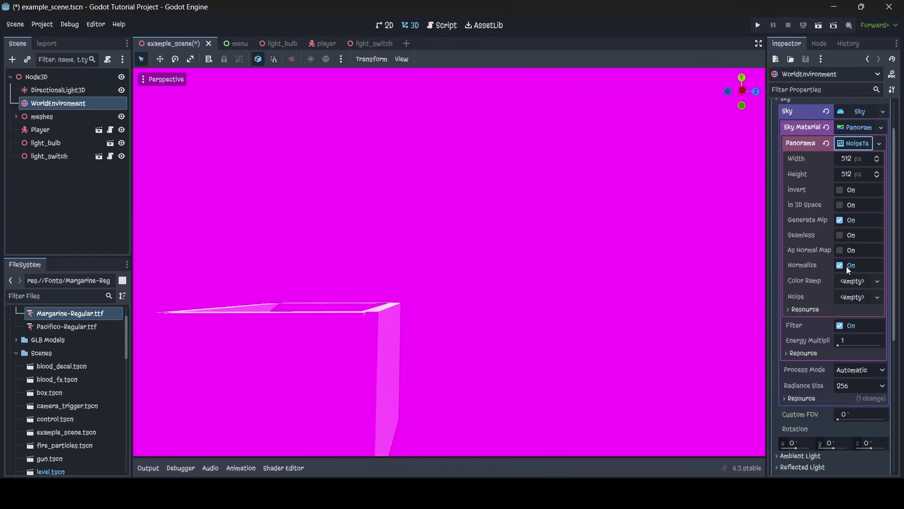
{"action": "left_click", "coordinate": [851, 296]}
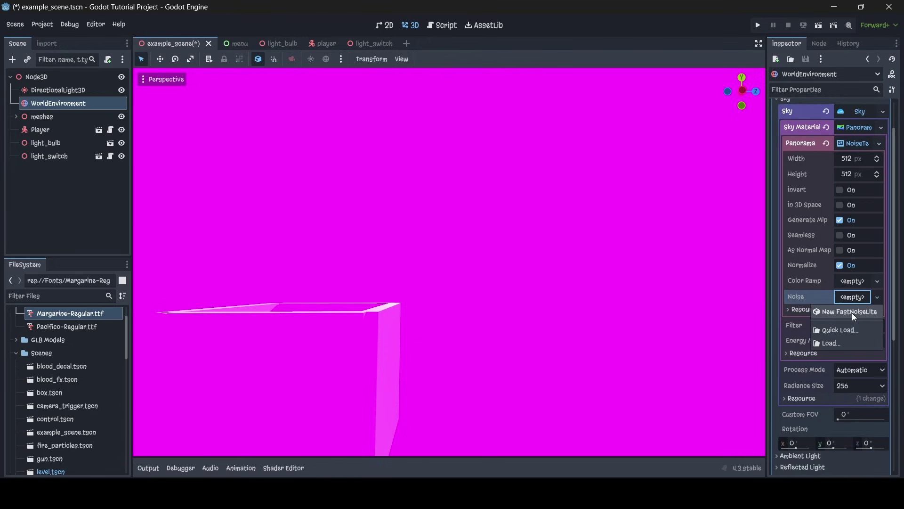
{"action": "left_click", "coordinate": [852, 312]}
{"action": "middle_click_drag", "start_coordinate": [596, 250], "coordinate": [668, 254]}
{"action": "right_click_drag", "start_coordinate": [595, 251], "coordinate": [691, 253]}
{"action": "middle_click_drag", "start_coordinate": [565, 254], "coordinate": [612, 257]}
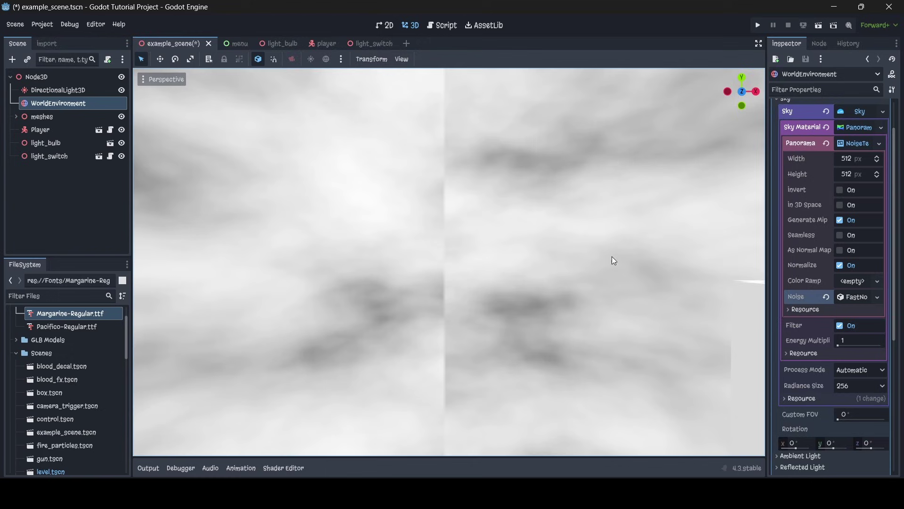
Make the panorama's noise texture seamless and check the sky where the seam was
{"action": "left_click", "coordinate": [840, 235]}
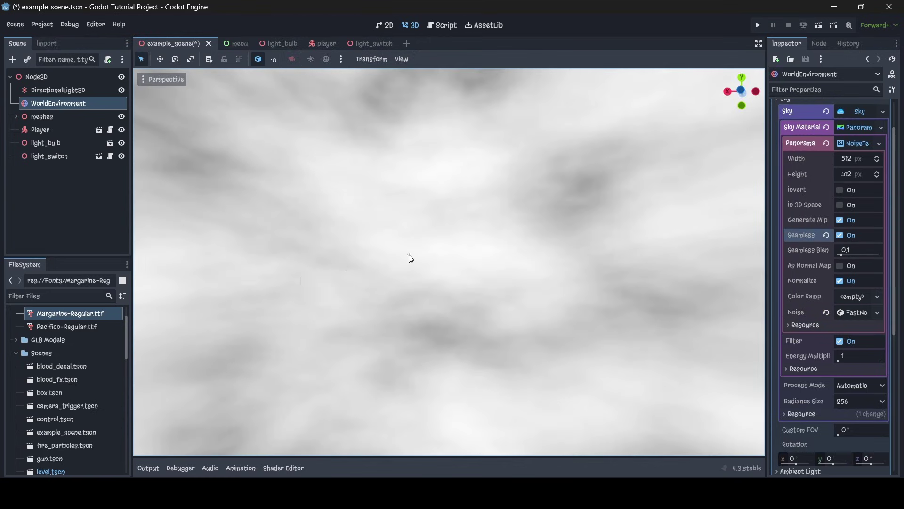
{"action": "middle_click_drag", "start_coordinate": [409, 256], "coordinate": [438, 273]}
{"action": "right_click_drag", "start_coordinate": [438, 273], "coordinate": [754, 271]}
{"action": "middle_click_drag", "start_coordinate": [485, 273], "coordinate": [523, 267]}
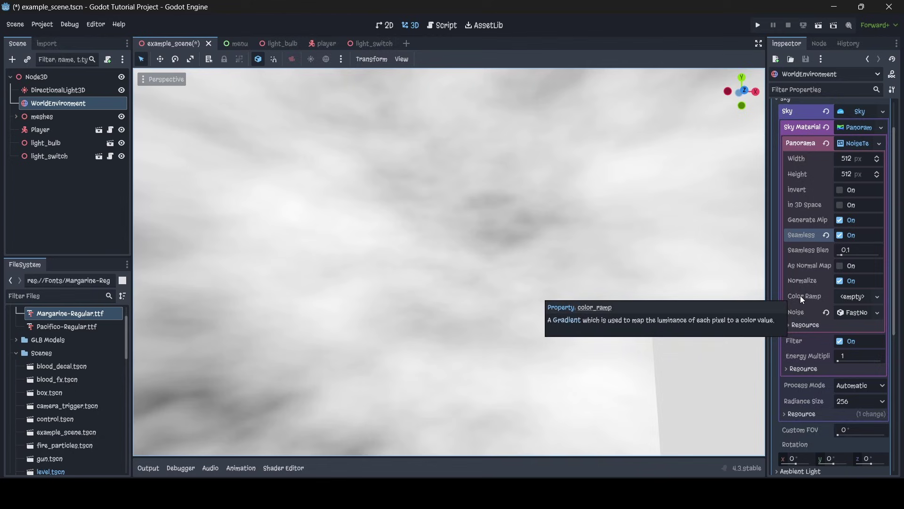
Add a new Gradient as the color ramp of the noise texture and inspect the sky
{"action": "left_click", "coordinate": [853, 297]}
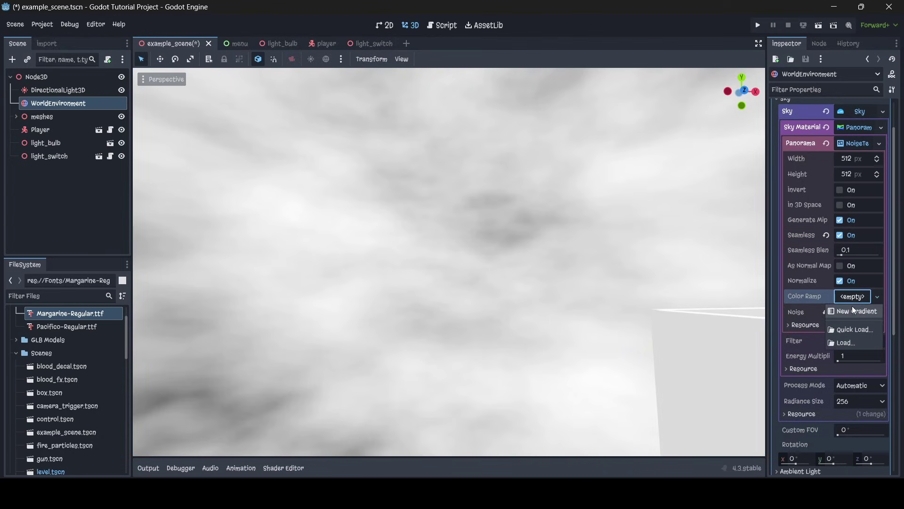
{"action": "left_click", "coordinate": [851, 313]}
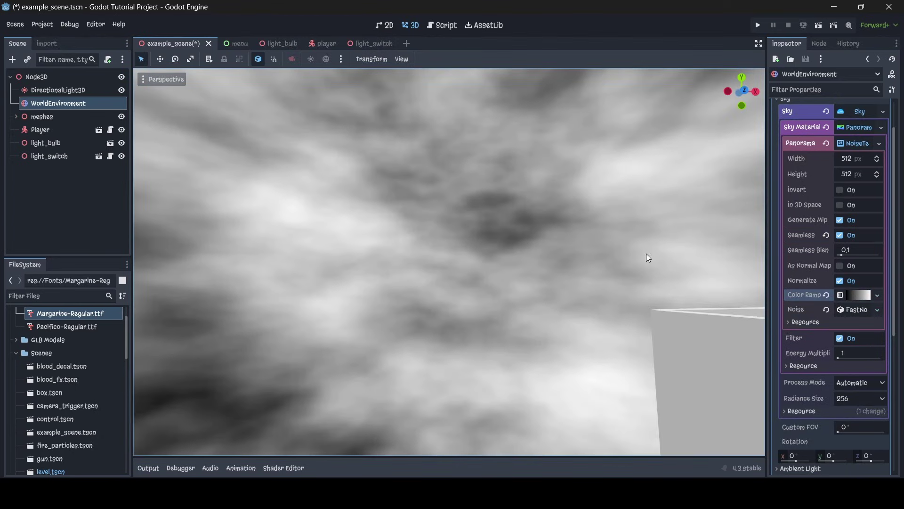
{"action": "right_click_drag", "start_coordinate": [646, 253], "coordinate": [758, 251]}
{"action": "middle_click_drag", "start_coordinate": [471, 256], "coordinate": [405, 257]}
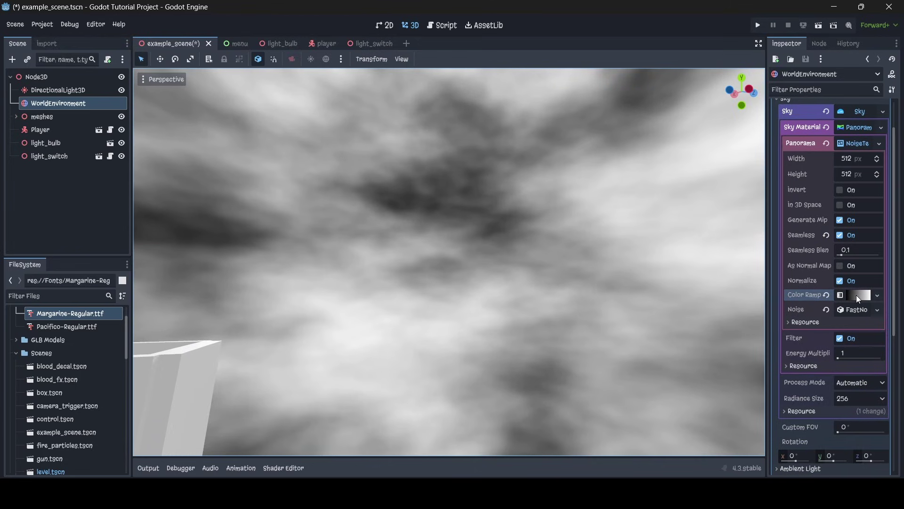
Change the black start color of the color ramp gradient to a muted grey-blue for the sky
{"action": "left_click", "coordinate": [858, 295]}
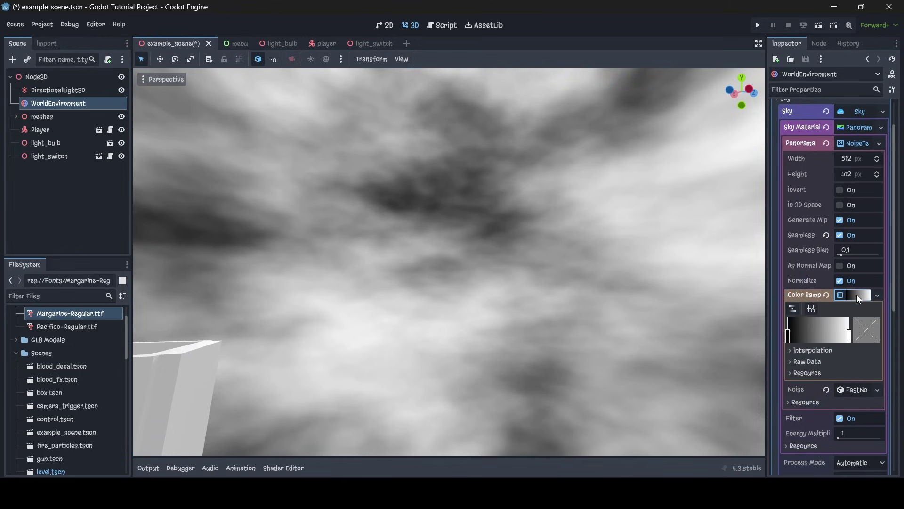
{"action": "double_click", "coordinate": [787, 335]}
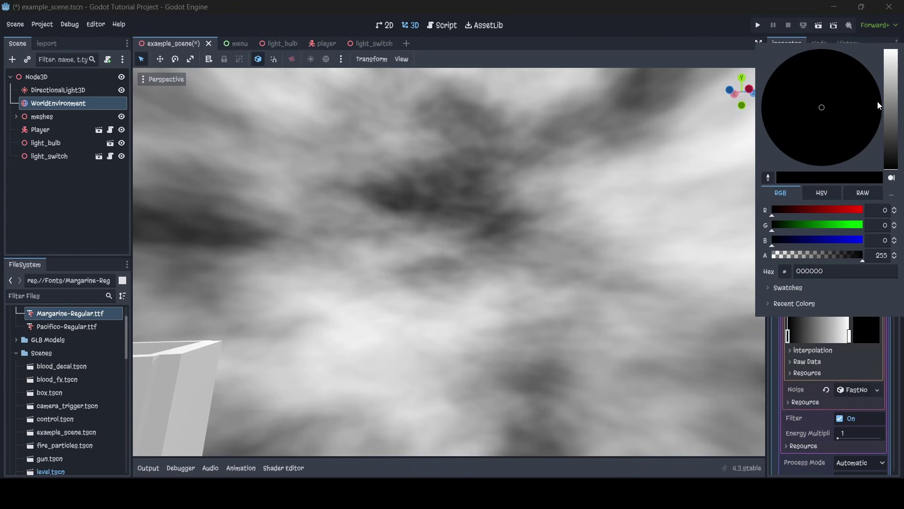
{"action": "left_click_drag", "start_coordinate": [890, 110], "coordinate": [816, 92]}
{"action": "left_click_drag", "start_coordinate": [889, 103], "coordinate": [891, 114]}
{"action": "left_click", "coordinate": [586, 169]}
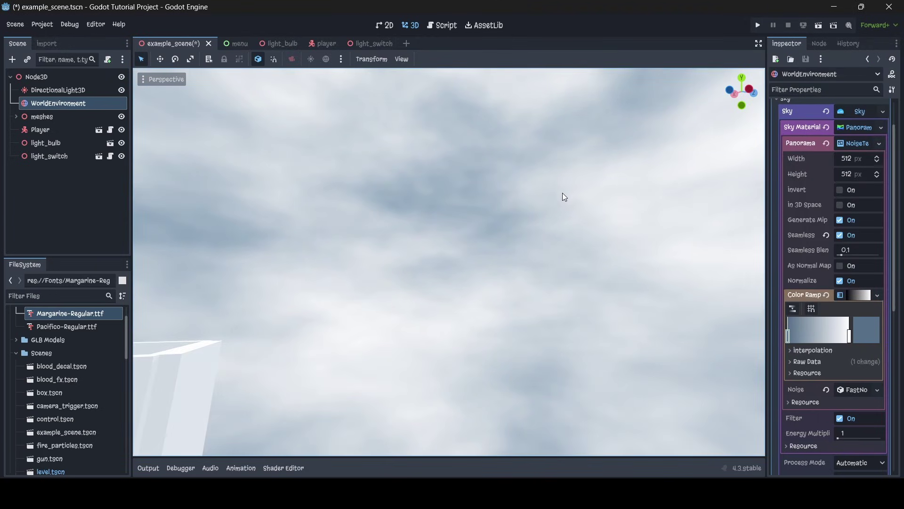
{"action": "right_click_drag", "start_coordinate": [563, 193], "coordinate": [302, 188]}
{"action": "right_click_drag", "start_coordinate": [563, 16], "coordinate": [668, 17]}
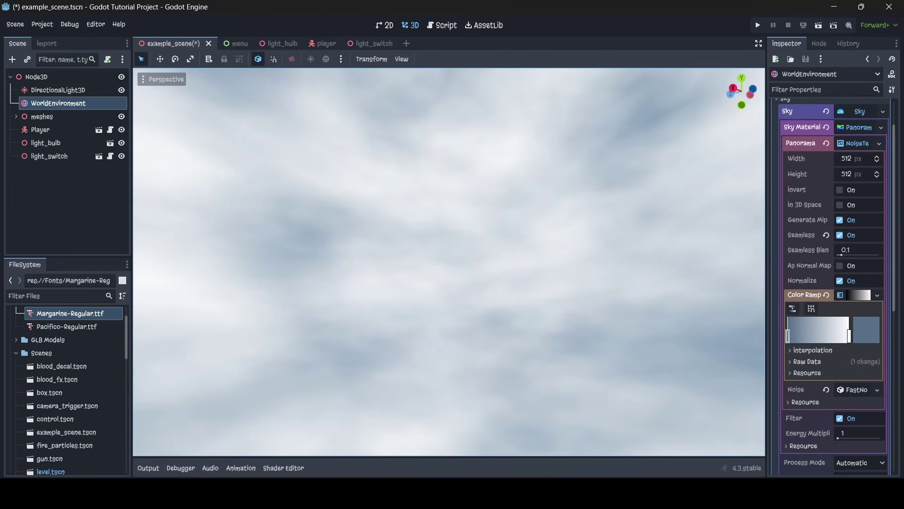
Tint the white end color of the color ramp gradient to a light blue-grey, hex bcc8cd
{"action": "left_click", "coordinate": [850, 337]}
{"action": "double_click", "coordinate": [850, 338]}
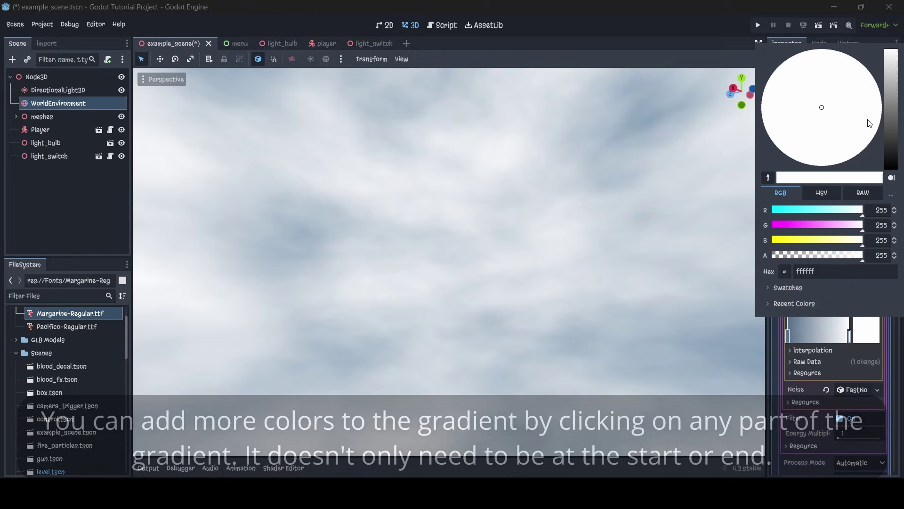
{"action": "left_click_drag", "start_coordinate": [889, 58], "coordinate": [891, 65]}
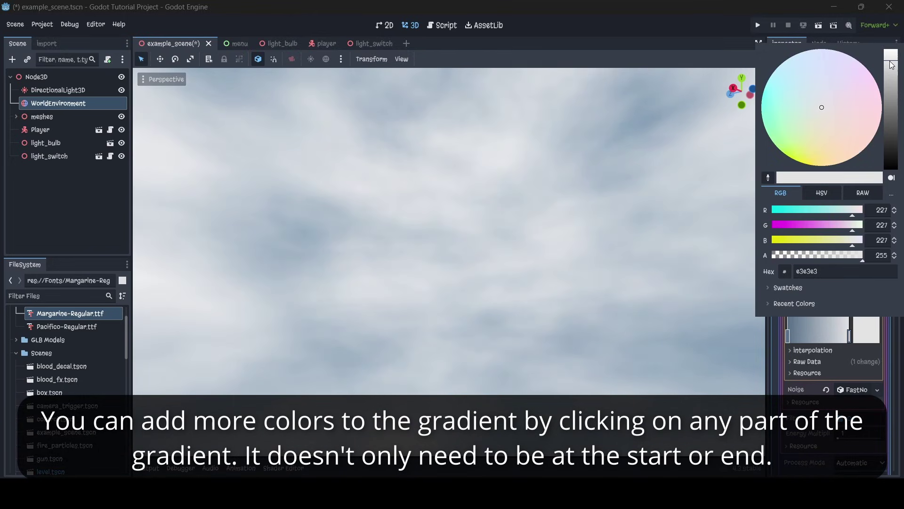
{"action": "left_click_drag", "start_coordinate": [823, 109], "coordinate": [817, 106]}
{"action": "left_click_drag", "start_coordinate": [892, 71], "coordinate": [892, 79]}
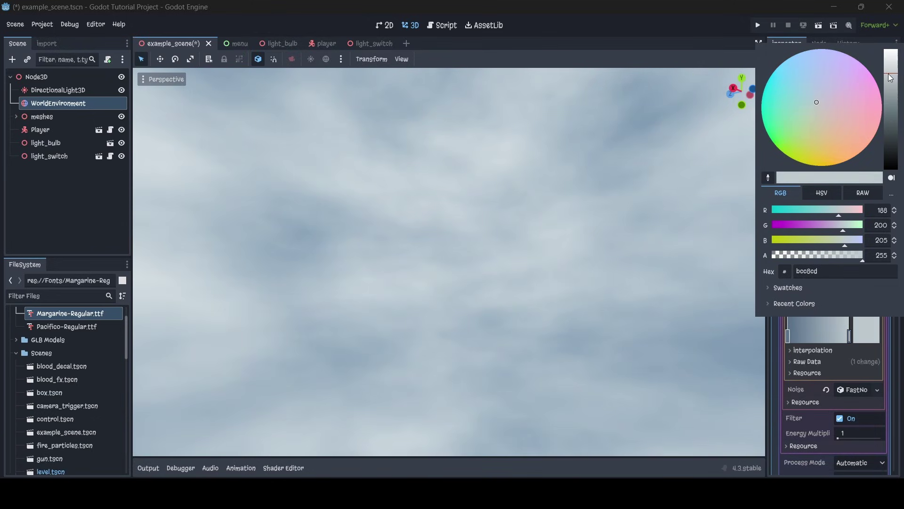
{"action": "left_click", "coordinate": [613, 178]}
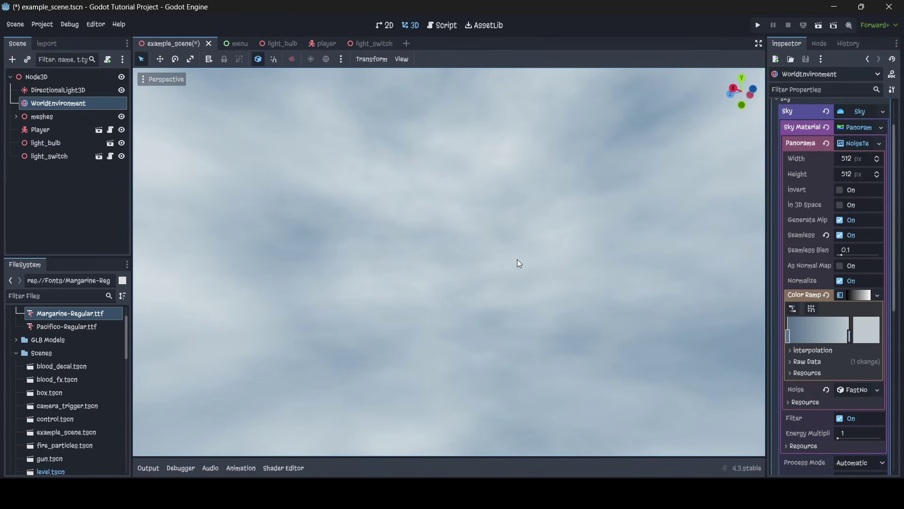
{"action": "right_click_drag", "start_coordinate": [518, 259], "coordinate": [659, 240]}
{"action": "right_click_drag", "start_coordinate": [424, 264], "coordinate": [405, 273]}
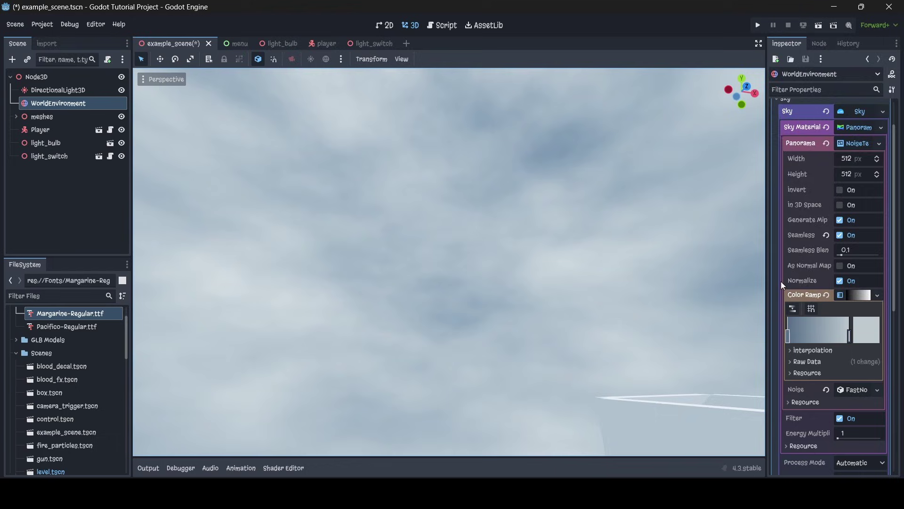
Brighten the gradient's end color slightly to hex bfcbd0 and review the clouds all around
{"action": "left_click", "coordinate": [865, 328]}
{"action": "mouse_move", "coordinate": [892, 76]}
{"action": "left_mouse_down"}
{"action": "mouse_move", "coordinate": [895, 90]}
{"action": "mouse_move", "coordinate": [884, 73]}
{"action": "left_mouse_up"}
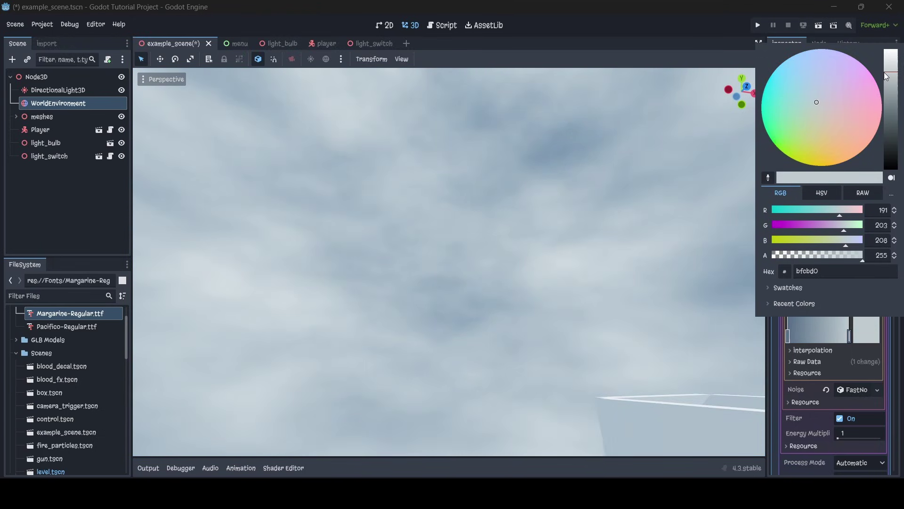
{"action": "left_click", "coordinate": [527, 269]}
{"action": "right_click_drag", "start_coordinate": [518, 275], "coordinate": [188, 292]}
{"action": "right_click_drag", "start_coordinate": [489, 197], "coordinate": [515, 278]}
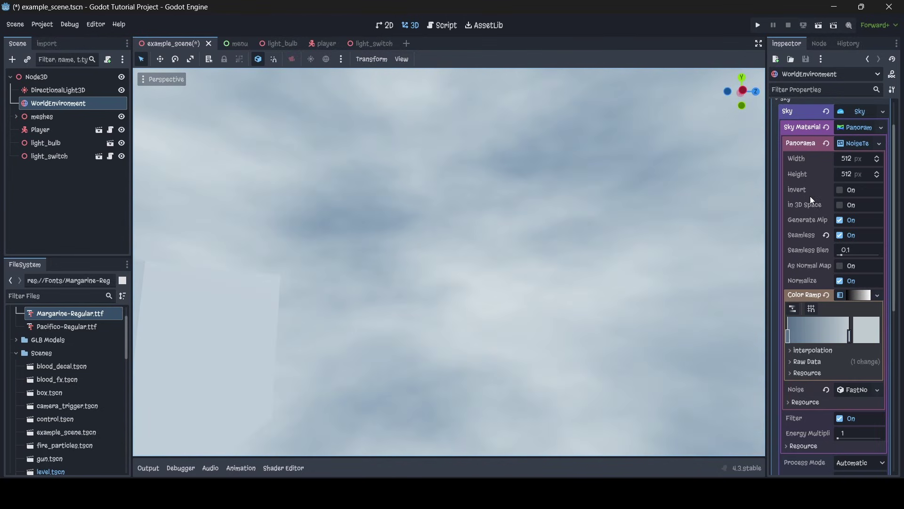
Set the panorama noise texture's width and height to 1024 px and look around the sky
{"action": "left_click", "coordinate": [860, 160]}
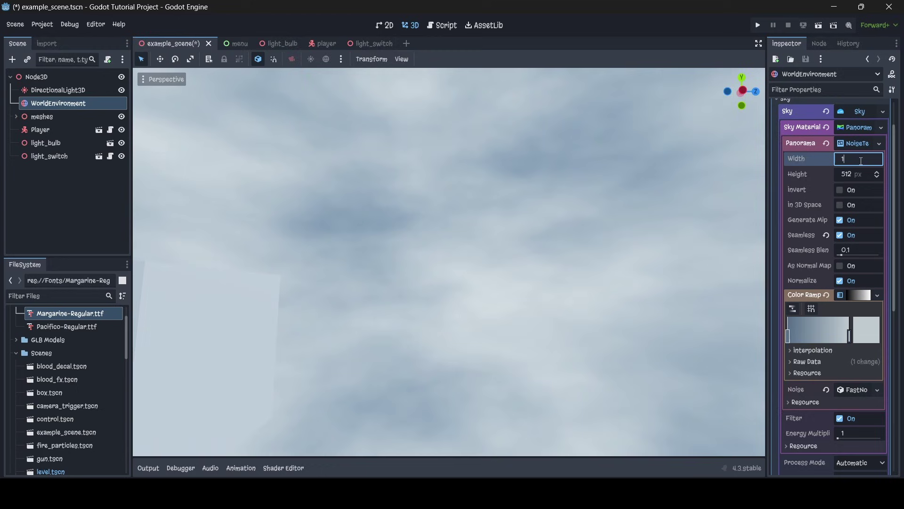
{"action": "type", "text": "1024"}
{"action": "key", "text": "Return"}
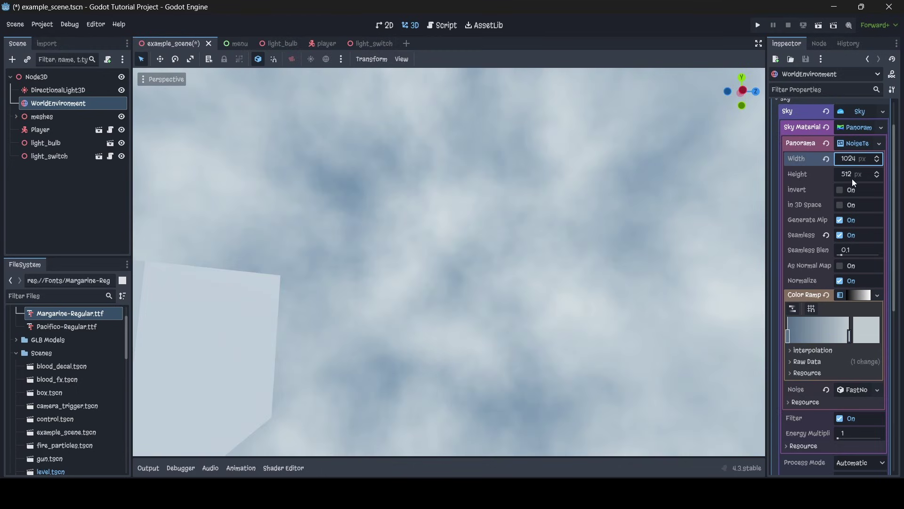
{"action": "left_click", "coordinate": [852, 179]}
{"action": "type", "text": "1024"}
{"action": "key", "text": "Return"}
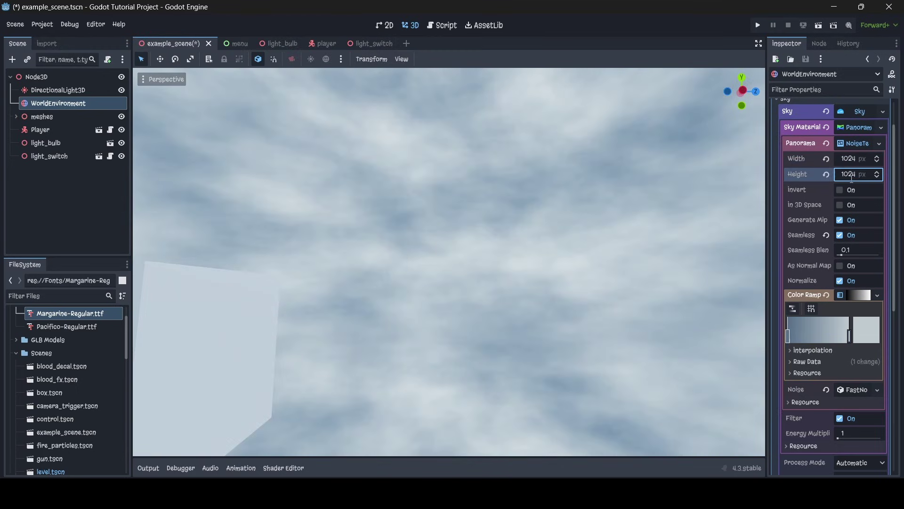
{"action": "right_click_drag", "start_coordinate": [626, 261], "coordinate": [694, 262]}
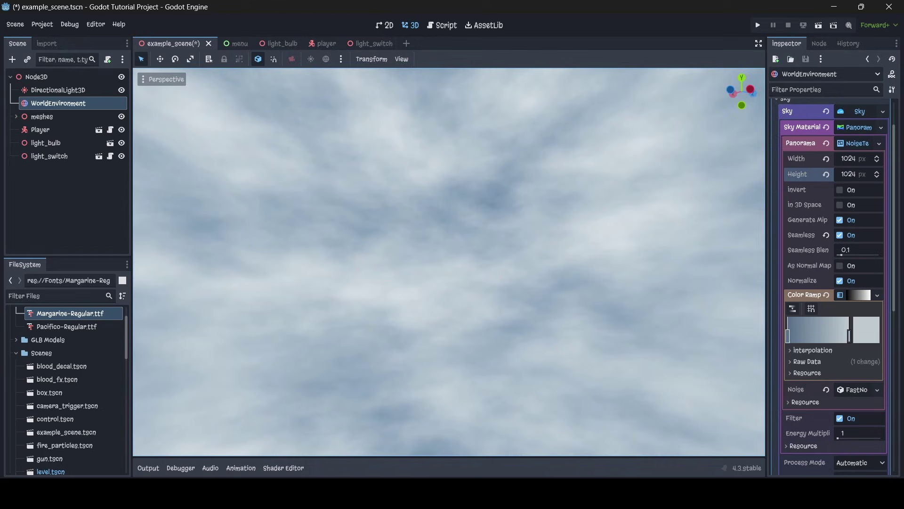
{"action": "right_click_drag", "start_coordinate": [476, 264], "coordinate": [518, 266]}
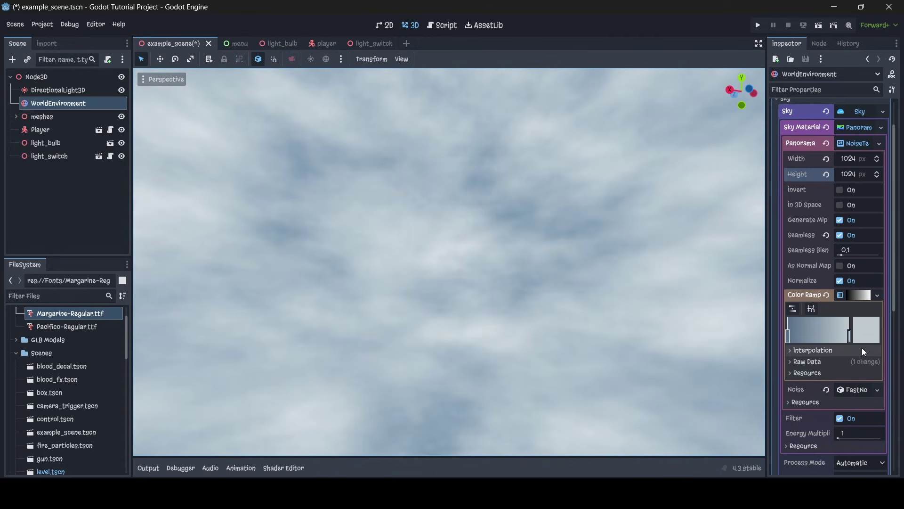
Expand the FastNoiseLite resource of the panorama texture, try the Perlin noise type and inspect the clouds
{"action": "scroll", "coordinate": [863, 349], "scroll_direction": "down", "scroll_amount": 3}
{"action": "left_click", "coordinate": [857, 344]}
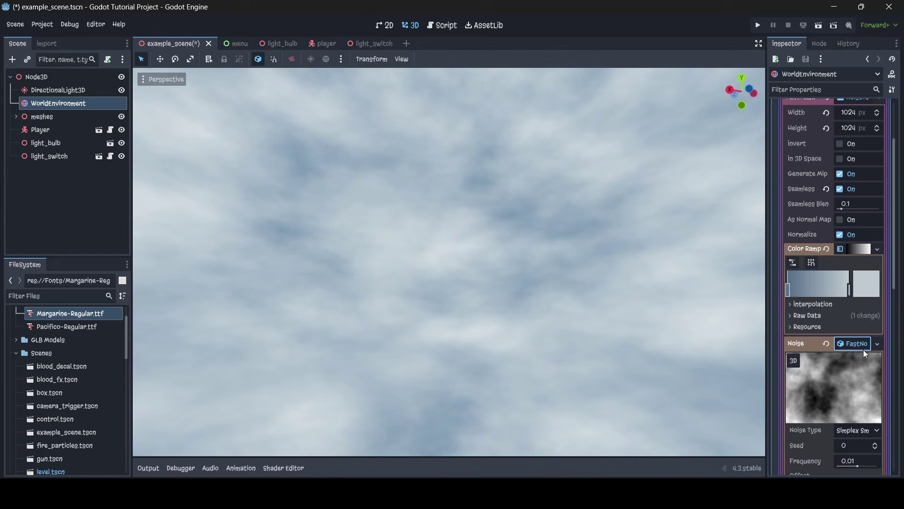
{"action": "scroll", "coordinate": [853, 351], "scroll_direction": "down", "scroll_amount": 6}
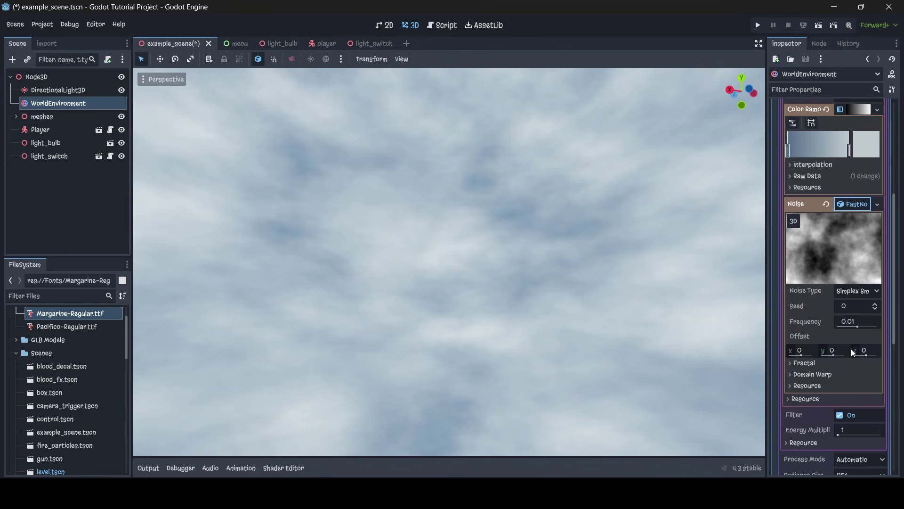
{"action": "left_click", "coordinate": [858, 291]}
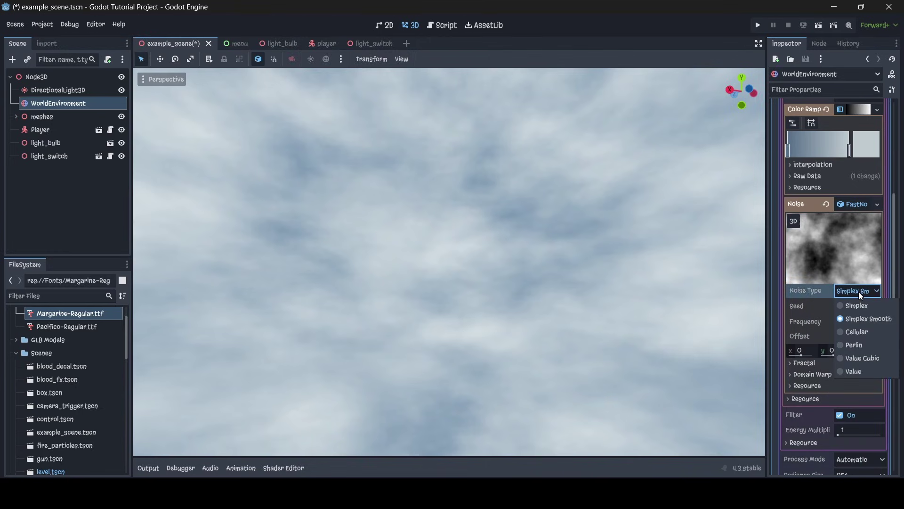
{"action": "left_click", "coordinate": [865, 344]}
{"action": "right_click_drag", "start_coordinate": [626, 302], "coordinate": [735, 306]}
{"action": "right_click_drag", "start_coordinate": [542, 330], "coordinate": [387, 330]}
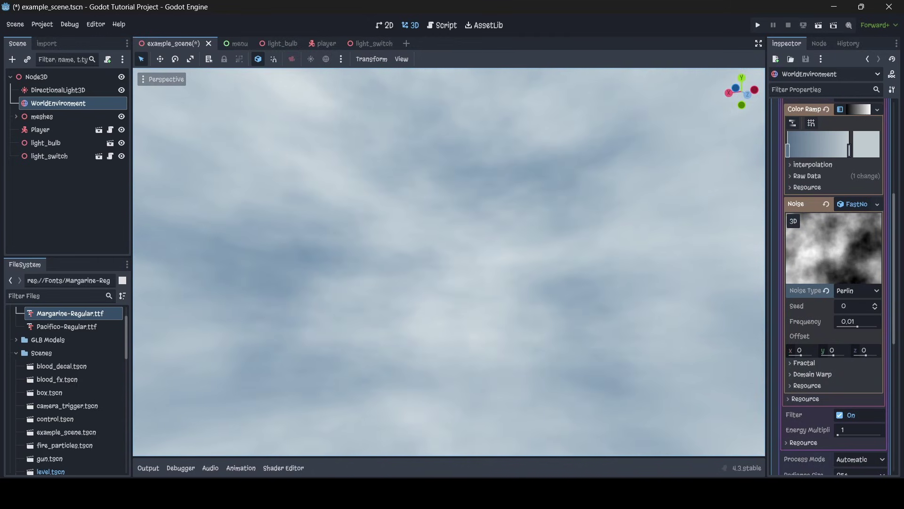
Switch the noise type to Simplex Smooth, try Cellular, and reset the type to its default
{"action": "left_click", "coordinate": [859, 291]}
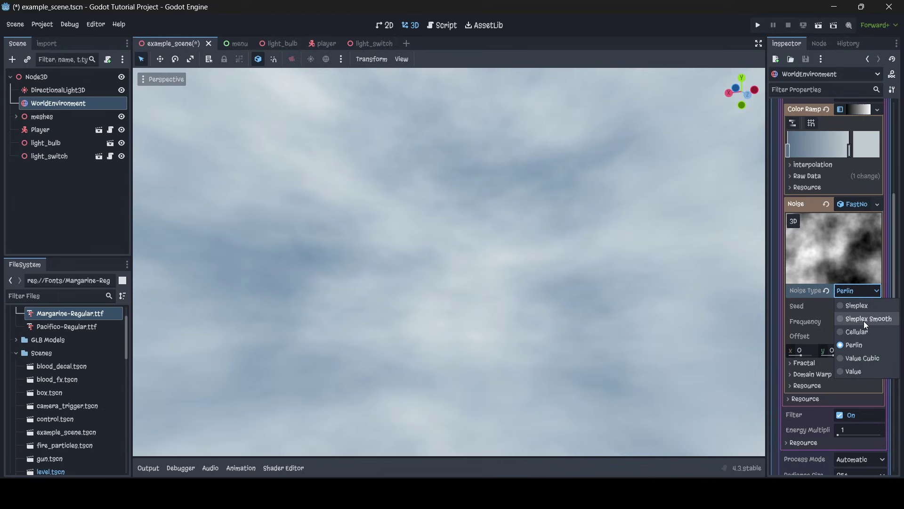
{"action": "left_click", "coordinate": [864, 321]}
{"action": "left_click", "coordinate": [863, 292]}
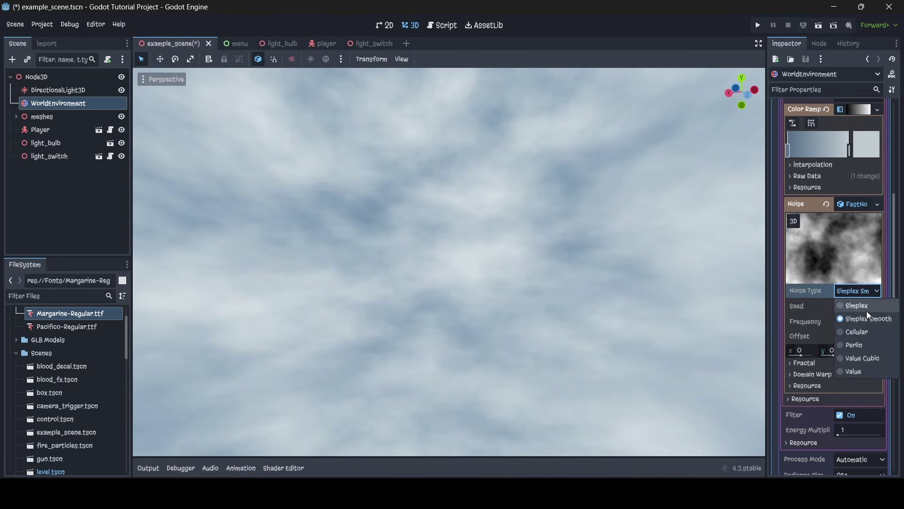
{"action": "left_click", "coordinate": [868, 330]}
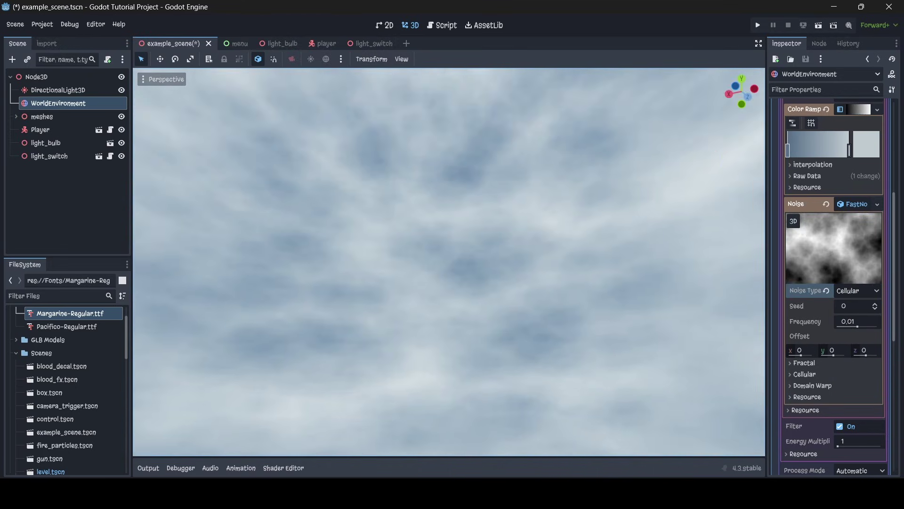
{"action": "mouse_move", "coordinate": [450, 262]}
{"action": "right_mouse_down"}
{"action": "mouse_move", "coordinate": [476, 235]}
{"action": "mouse_move", "coordinate": [447, 269]}
{"action": "mouse_move", "coordinate": [423, 226]}
{"action": "mouse_move", "coordinate": [435, 229]}
{"action": "mouse_move", "coordinate": [449, 262]}
{"action": "right_mouse_up"}
{"action": "left_click", "coordinate": [826, 290]}
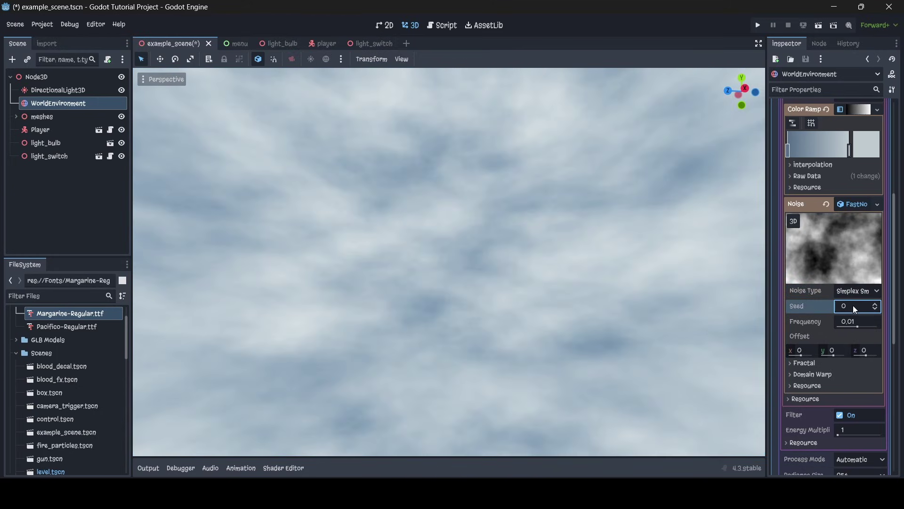
Set the noise seed to 18753, reset the noise type to its default and review the sky all around
{"action": "left_click", "coordinate": [854, 307]}
{"action": "right_click_drag", "start_coordinate": [449, 262], "coordinate": [450, 262]}
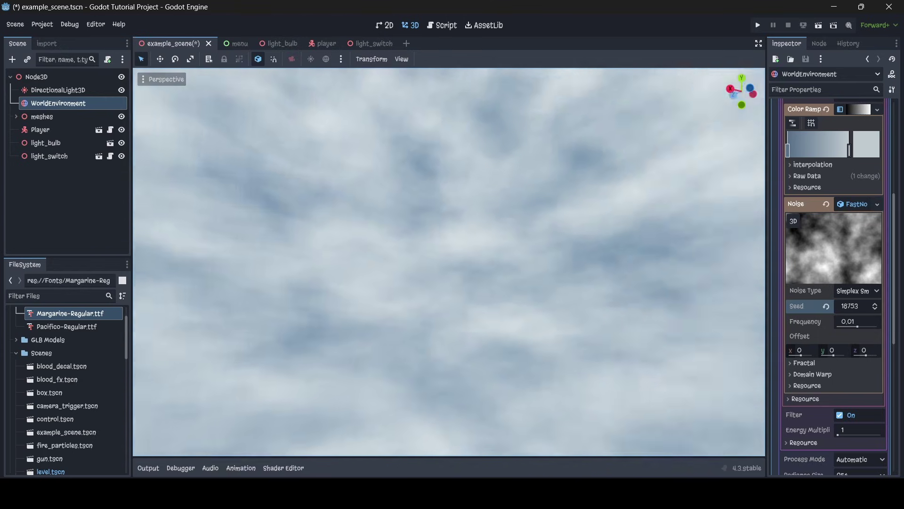
{"action": "right_click_drag", "start_coordinate": [449, 262], "coordinate": [494, 262]}
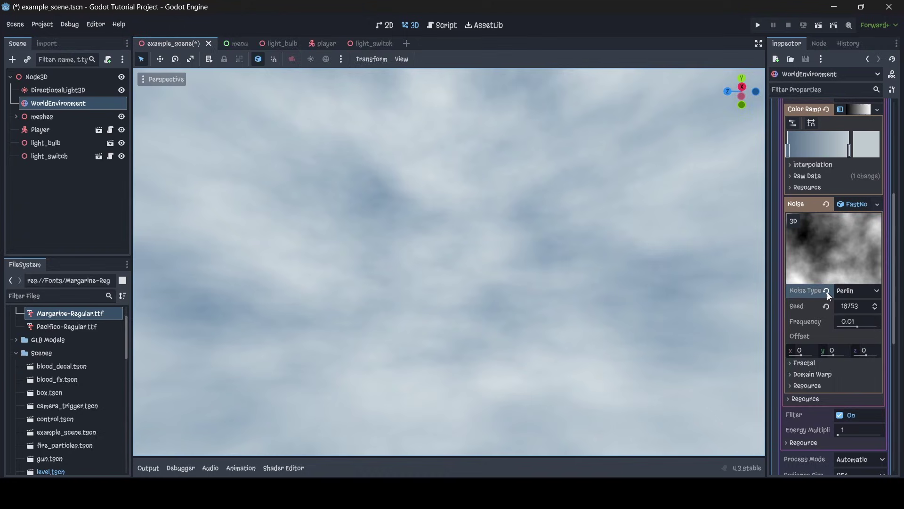
{"action": "left_click", "coordinate": [827, 291]}
{"action": "right_click_drag", "start_coordinate": [449, 262], "coordinate": [711, 244]}
{"action": "right_click_drag", "start_coordinate": [484, 288], "coordinate": [595, 283]}
Clear the panorama sky material, assign a new ProceduralSkyMaterial instead and look around towards the sun
{"action": "scroll", "coordinate": [831, 288], "scroll_direction": "up", "scroll_amount": 5}
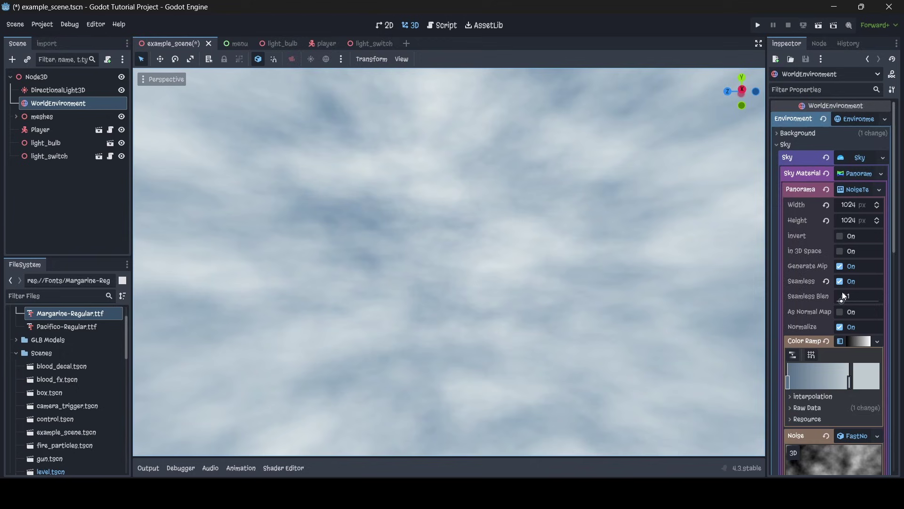
{"action": "left_click", "coordinate": [858, 174]}
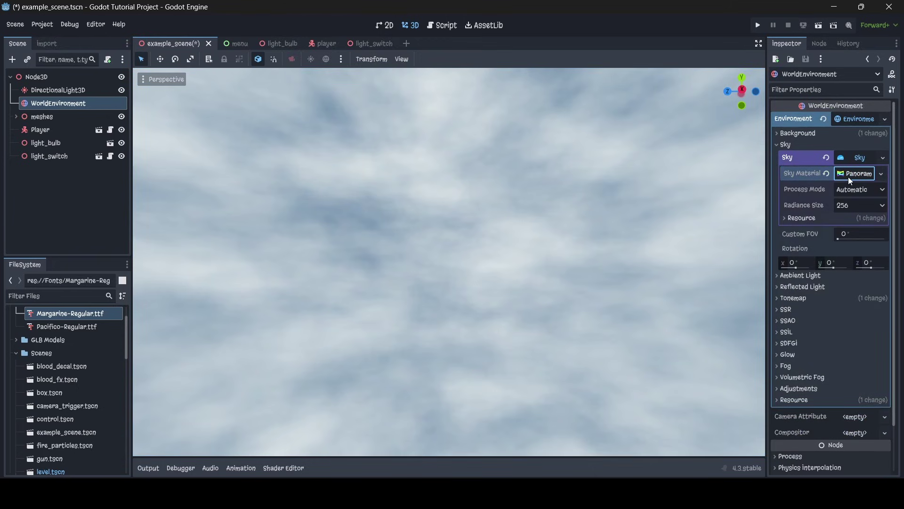
{"action": "left_click", "coordinate": [828, 173]}
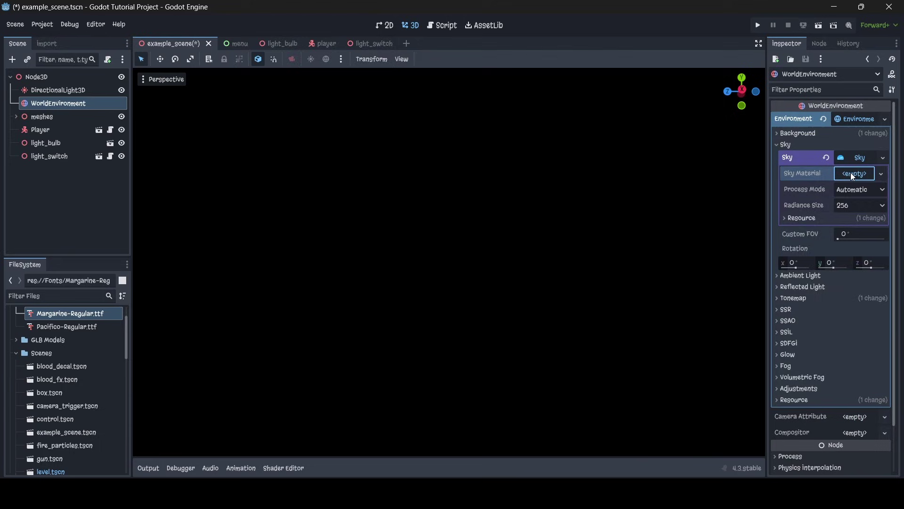
{"action": "left_click", "coordinate": [850, 172]}
{"action": "left_click", "coordinate": [842, 202]}
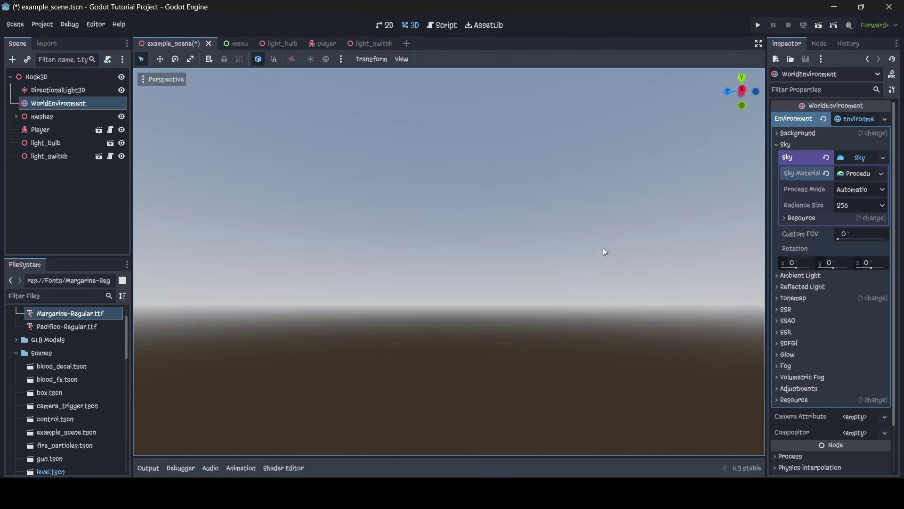
{"action": "middle_click_drag", "start_coordinate": [603, 250], "coordinate": [508, 214]}
{"action": "right_click_drag", "start_coordinate": [509, 215], "coordinate": [497, 189]}
{"action": "middle_click_drag", "start_coordinate": [494, 202], "coordinate": [504, 188]}
Expand the procedural material's Sky settings and assign a new NoiseTexture2D as the Cover
{"action": "left_click", "coordinate": [855, 174]}
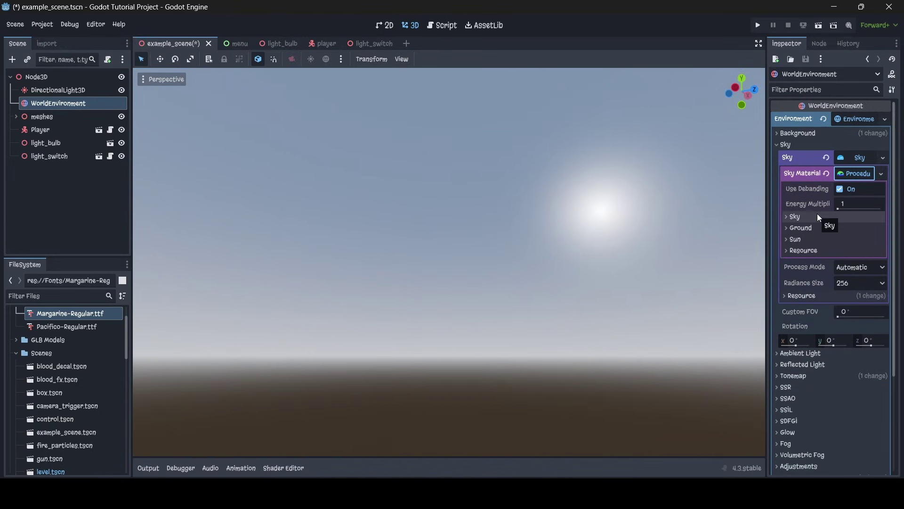
{"action": "left_click", "coordinate": [818, 216]}
{"action": "left_click", "coordinate": [854, 173]}
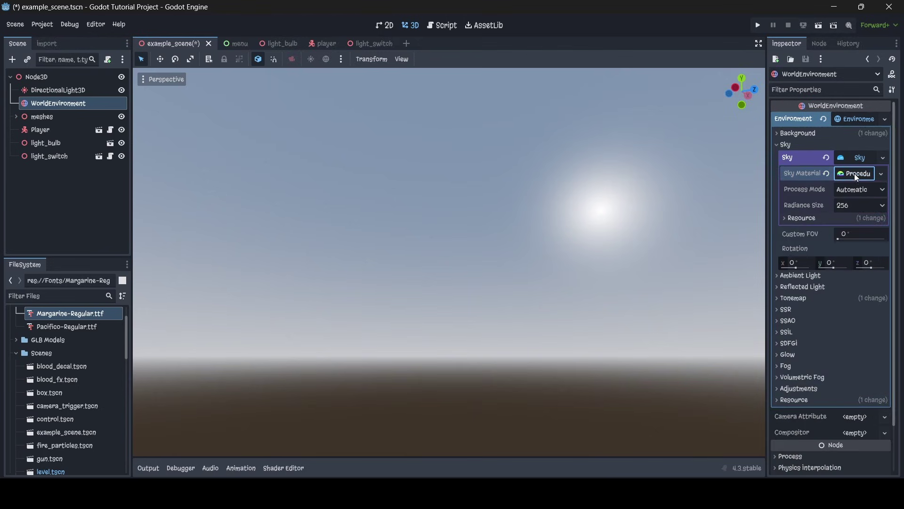
{"action": "left_click", "coordinate": [856, 173]}
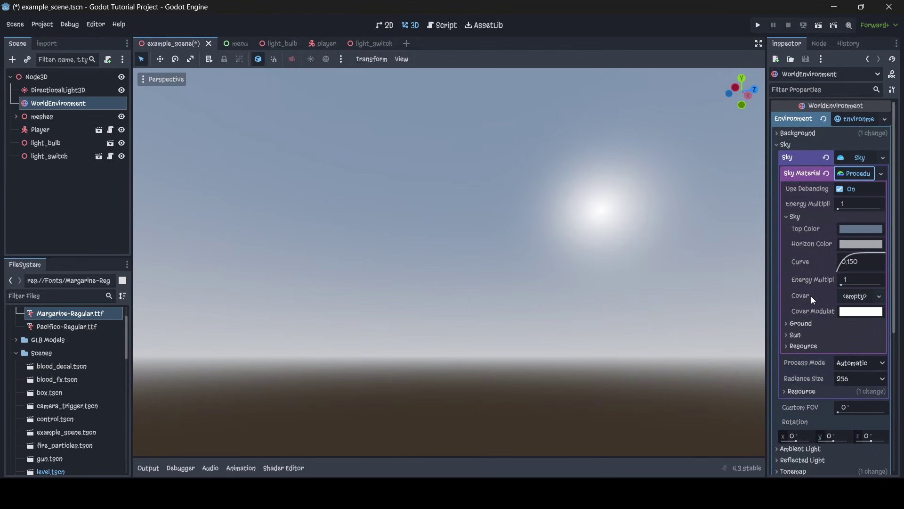
{"action": "left_click", "coordinate": [852, 296]}
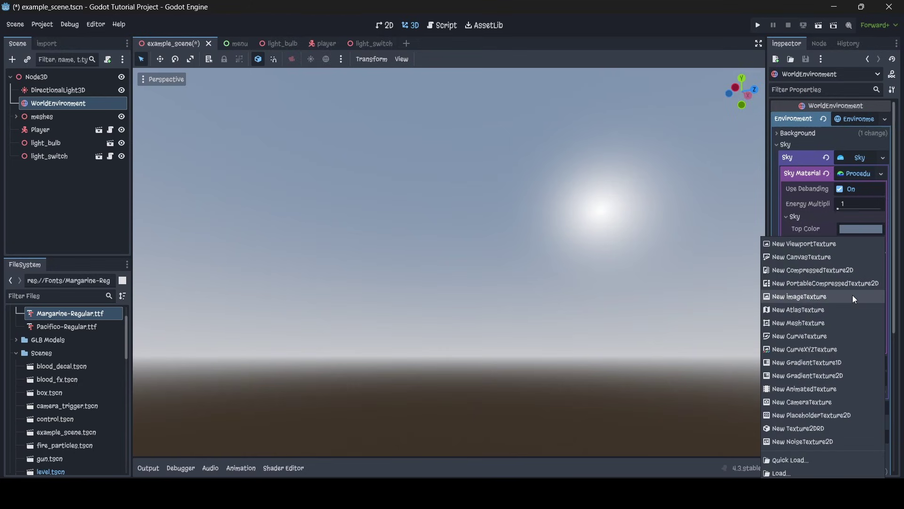
{"action": "left_click", "coordinate": [792, 442]}
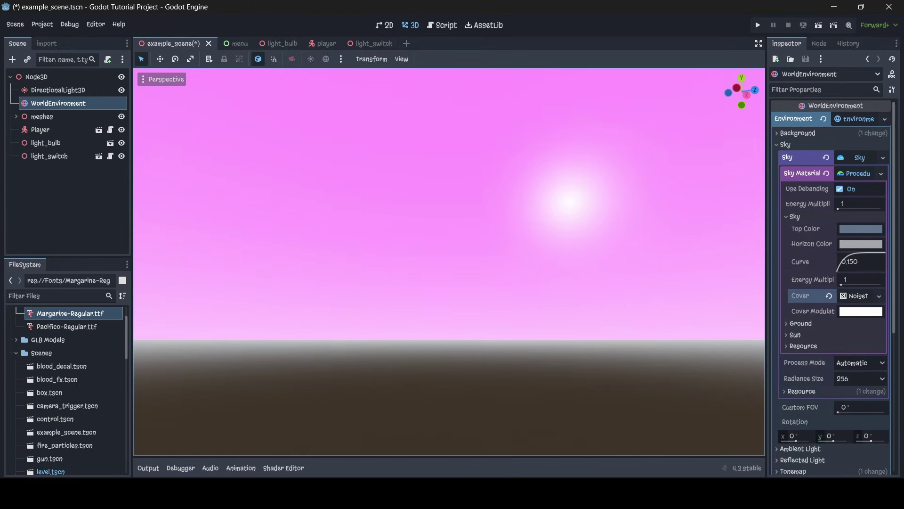
{"action": "mouse_move", "coordinate": [645, 292]}
{"action": "right_mouse_down"}
{"action": "mouse_move", "coordinate": [652, 284]}
{"action": "mouse_move", "coordinate": [641, 279]}
{"action": "mouse_move", "coordinate": [652, 288]}
{"action": "right_mouse_up"}
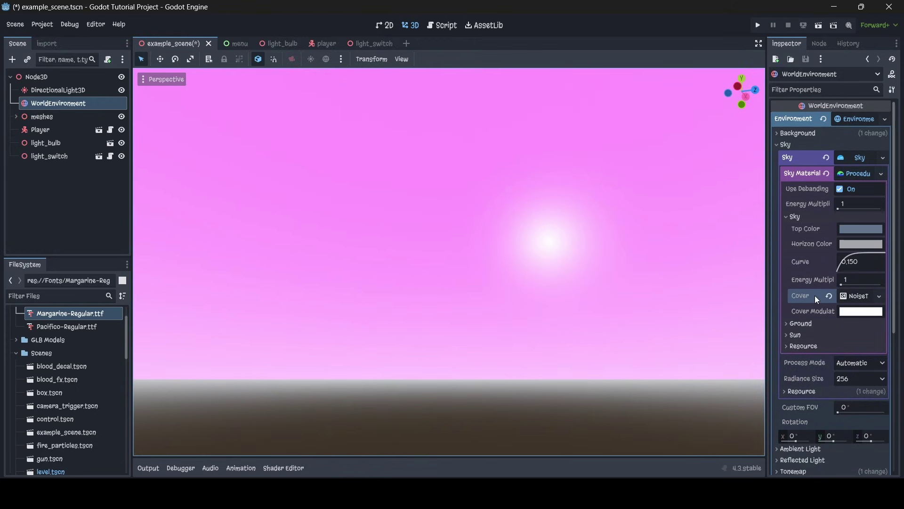
{"action": "mouse_move", "coordinate": [813, 293]}
{"action": "right_click_drag", "start_coordinate": [449, 262], "coordinate": [468, 253]}
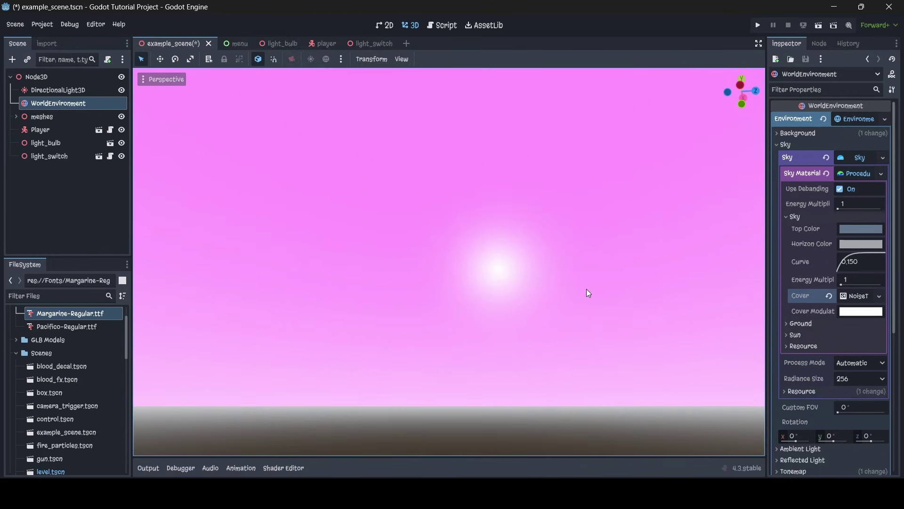
Give the cover's noise texture a new FastNoiseLite noise and inspect the generated clouds
{"action": "left_click", "coordinate": [860, 297]}
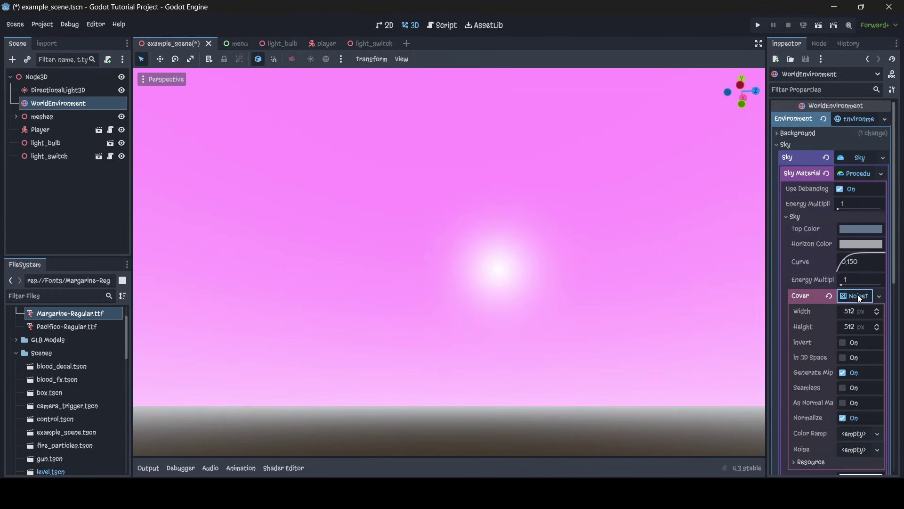
{"action": "scroll", "coordinate": [871, 340], "scroll_direction": "down", "scroll_amount": 2}
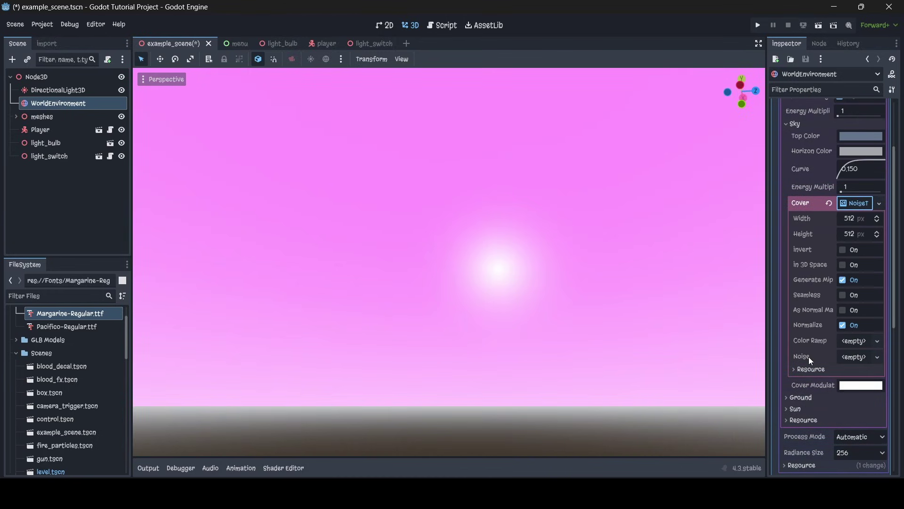
{"action": "left_click", "coordinate": [850, 358]}
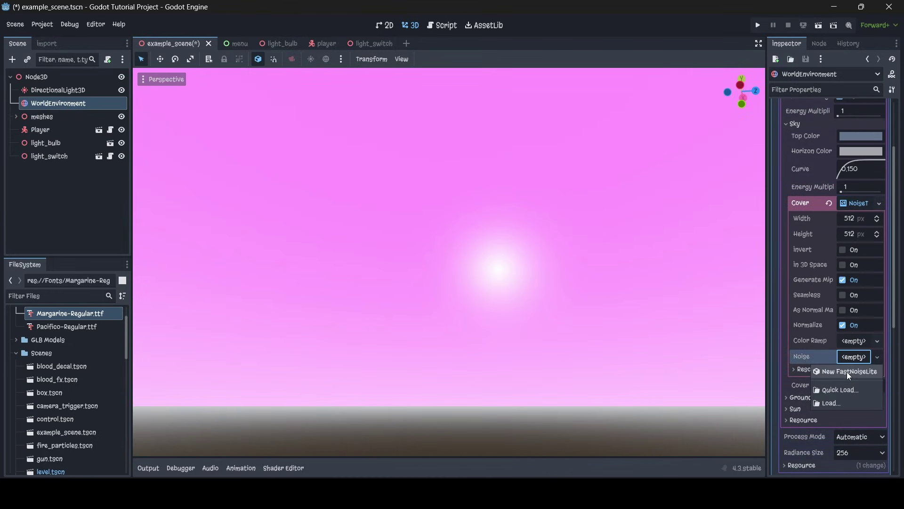
{"action": "left_click", "coordinate": [847, 372]}
{"action": "right_click_drag", "start_coordinate": [555, 239], "coordinate": [588, 242]}
Make the cover's noise texture seamless and check the sky for the seam
{"action": "left_click", "coordinate": [842, 280]}
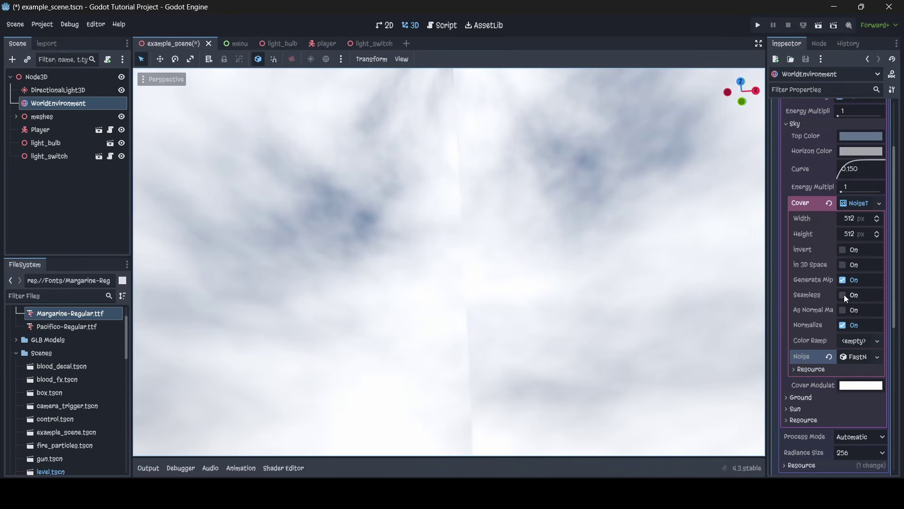
{"action": "left_click", "coordinate": [842, 295]}
{"action": "right_click_drag", "start_coordinate": [524, 237], "coordinate": [531, 238]}
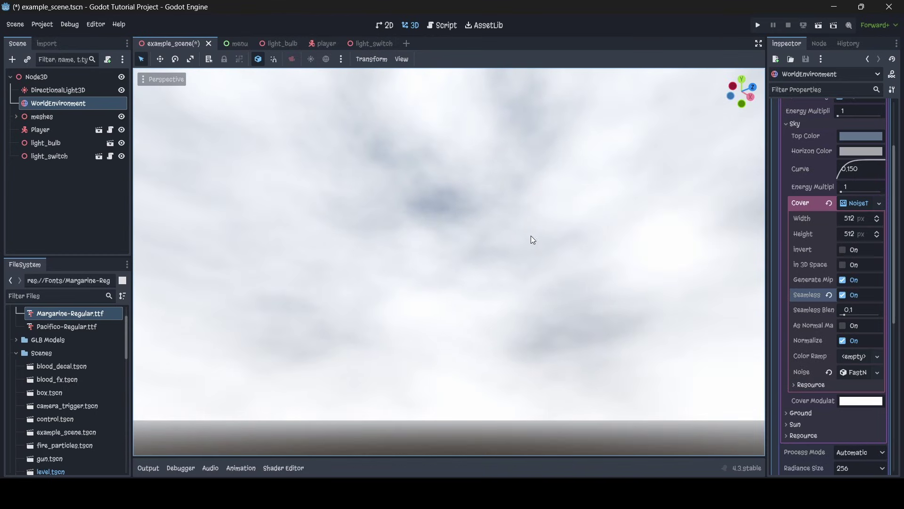
Add a new Gradient as the cover texture's color ramp and set its black start color's alpha to 0
{"action": "left_click", "coordinate": [855, 359]}
{"action": "left_click", "coordinate": [851, 369]}
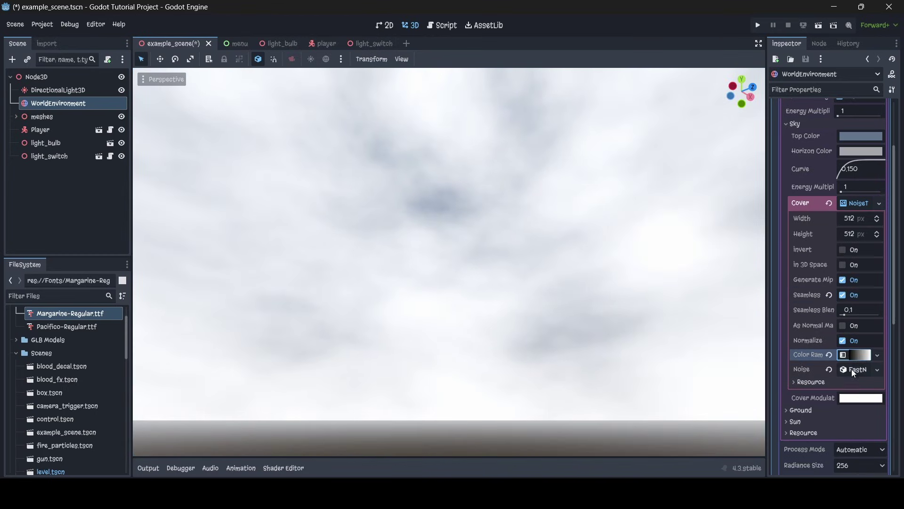
{"action": "scroll", "coordinate": [833, 303], "scroll_direction": "down", "scroll_amount": 2}
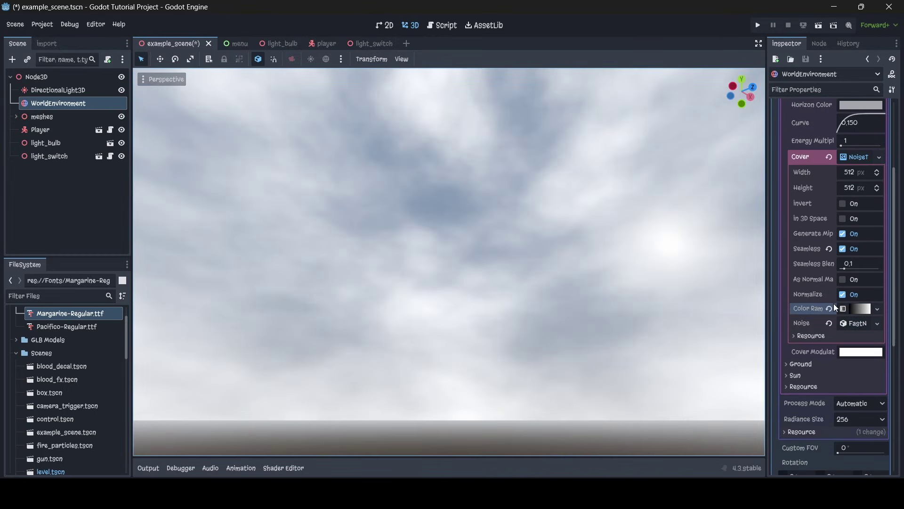
{"action": "left_click", "coordinate": [860, 307]}
{"action": "double_click", "coordinate": [793, 349]}
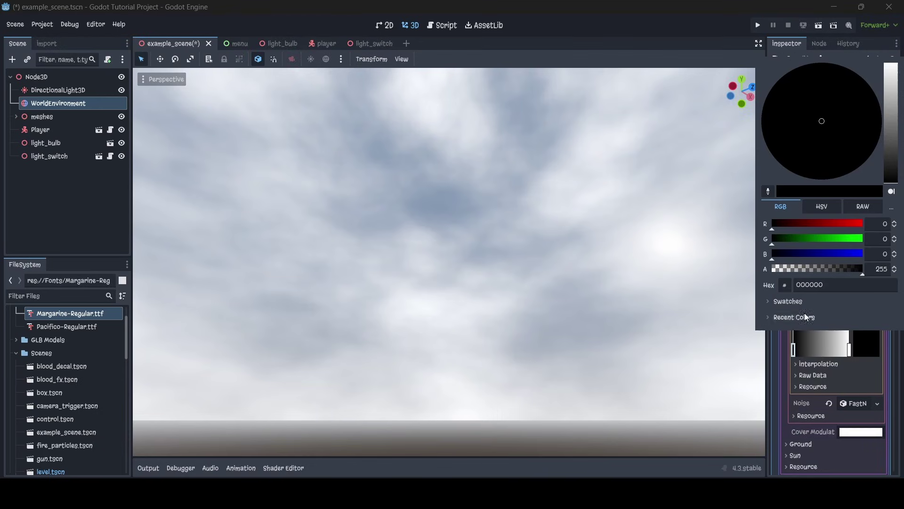
{"action": "left_click_drag", "start_coordinate": [854, 267], "coordinate": [778, 268]}
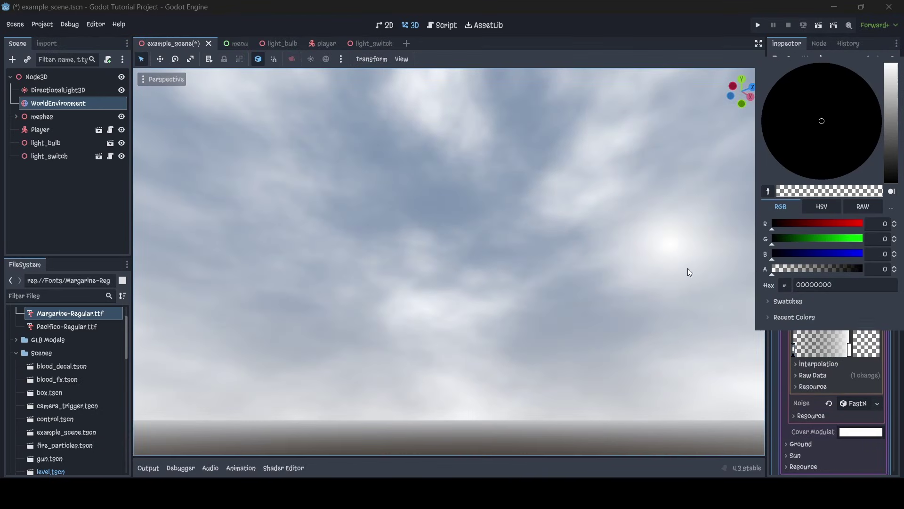
Close the color picker and look around the sky to examine how the clouds blend with the background
{"action": "left_click", "coordinate": [468, 273]}
{"action": "right_click_drag", "start_coordinate": [480, 314], "coordinate": [748, 263]}
{"action": "right_click_drag", "start_coordinate": [449, 262], "coordinate": [772, 328]}
{"action": "right_click_drag", "start_coordinate": [424, 299], "coordinate": [420, 280]}
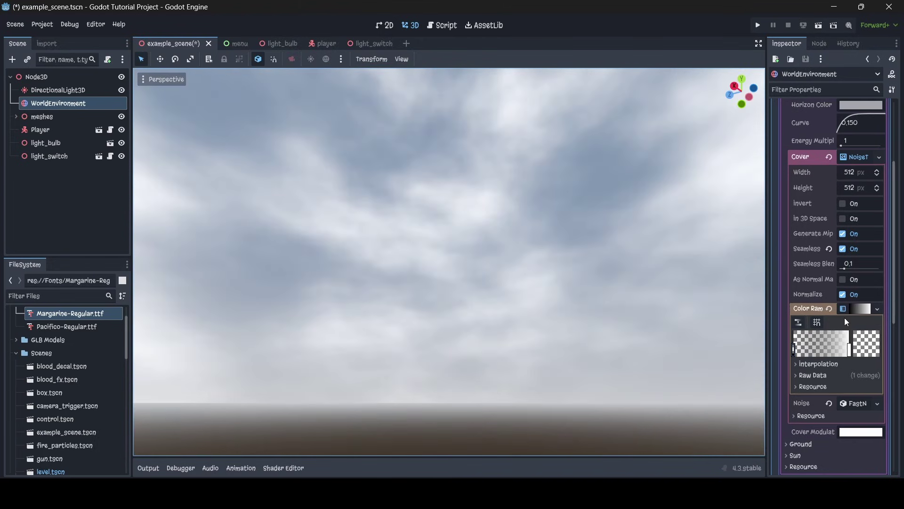
Lower the alpha of the white end color in the cover's color ramp to 58
{"action": "scroll", "coordinate": [843, 316], "scroll_direction": "up", "scroll_amount": 5}
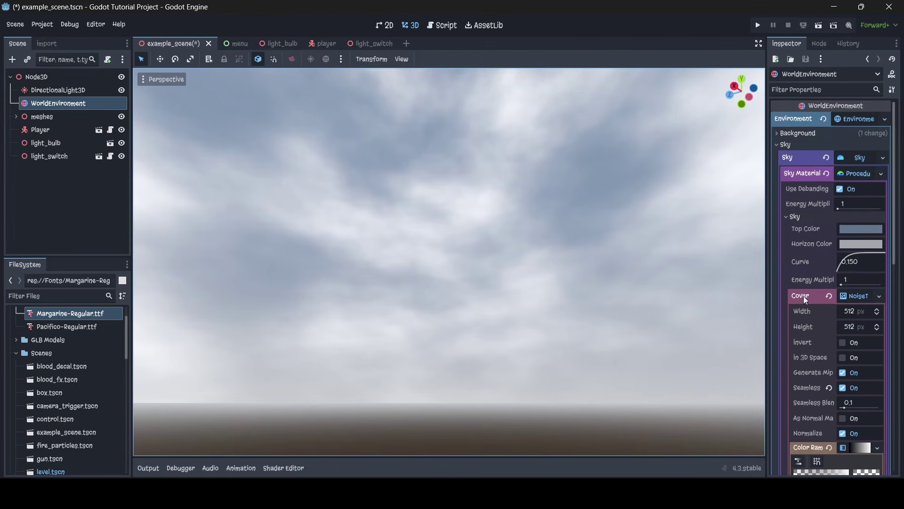
{"action": "scroll", "coordinate": [824, 292], "scroll_direction": "down", "scroll_amount": 5}
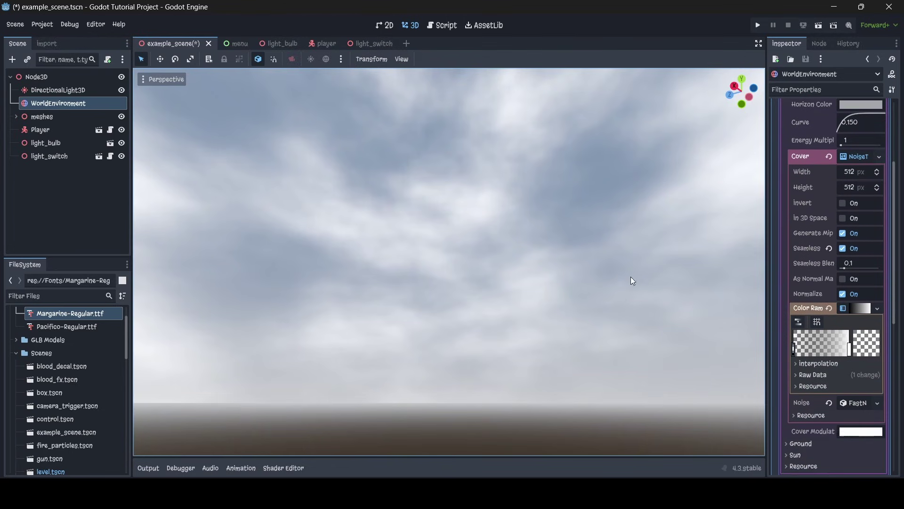
{"action": "scroll", "coordinate": [816, 302], "scroll_direction": "down", "scroll_amount": 3}
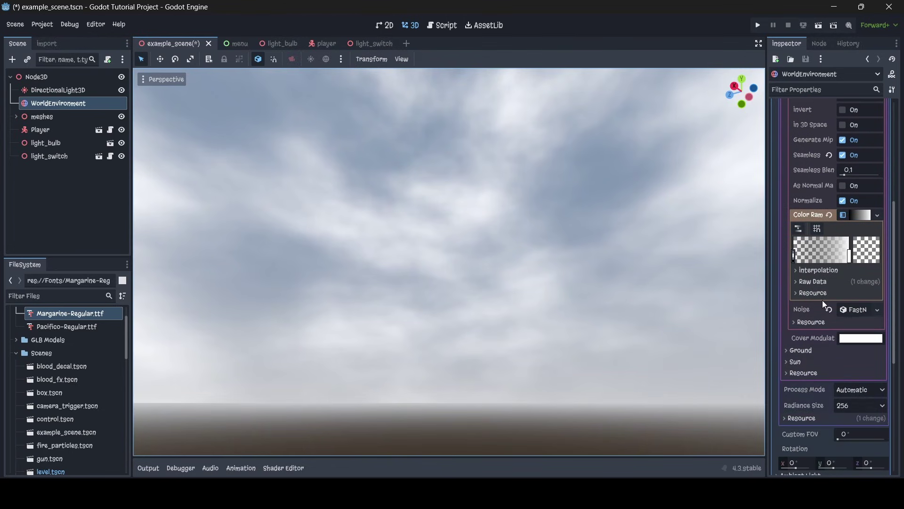
{"action": "left_click", "coordinate": [849, 257]}
{"action": "double_click", "coordinate": [849, 259]}
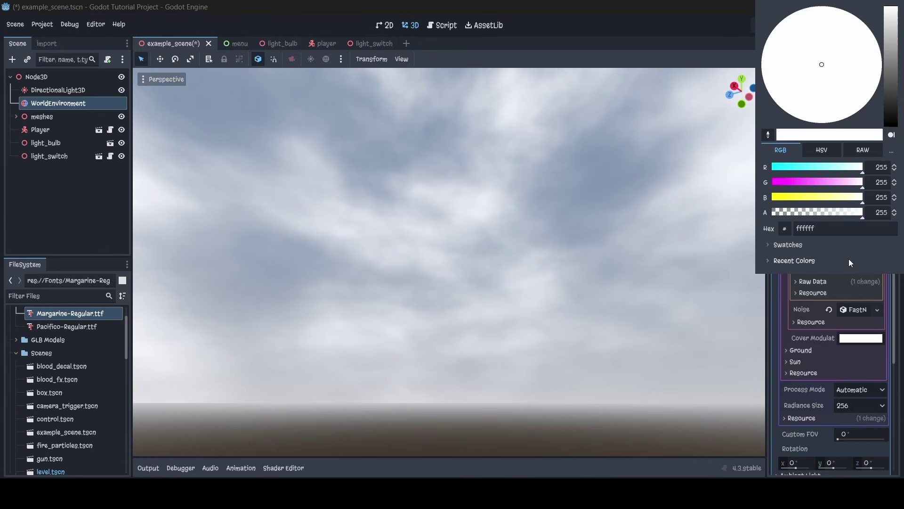
{"action": "left_click_drag", "start_coordinate": [836, 216], "coordinate": [792, 216]}
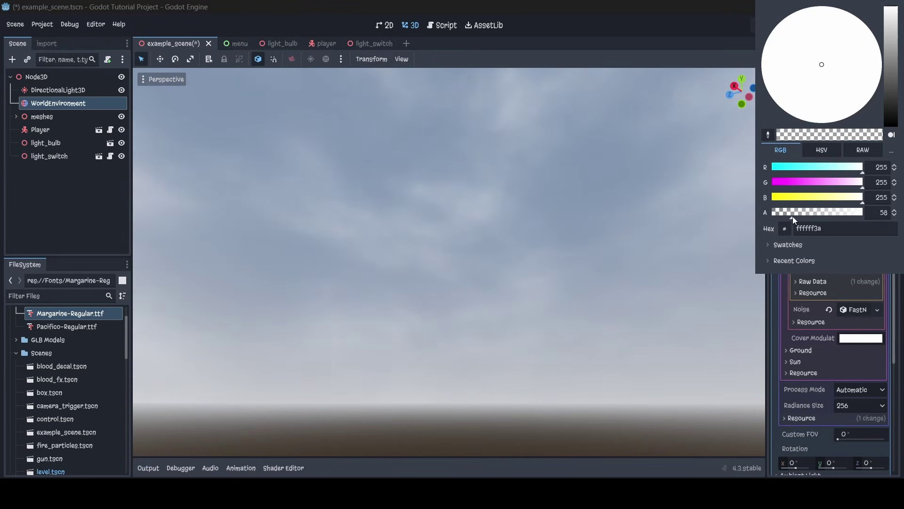
{"action": "left_click", "coordinate": [726, 308]}
Expand the cover's FastNoiseLite settings and change the noise type to Perlin
{"action": "left_click", "coordinate": [855, 308]}
{"action": "scroll", "coordinate": [854, 304], "scroll_direction": "down", "scroll_amount": 5}
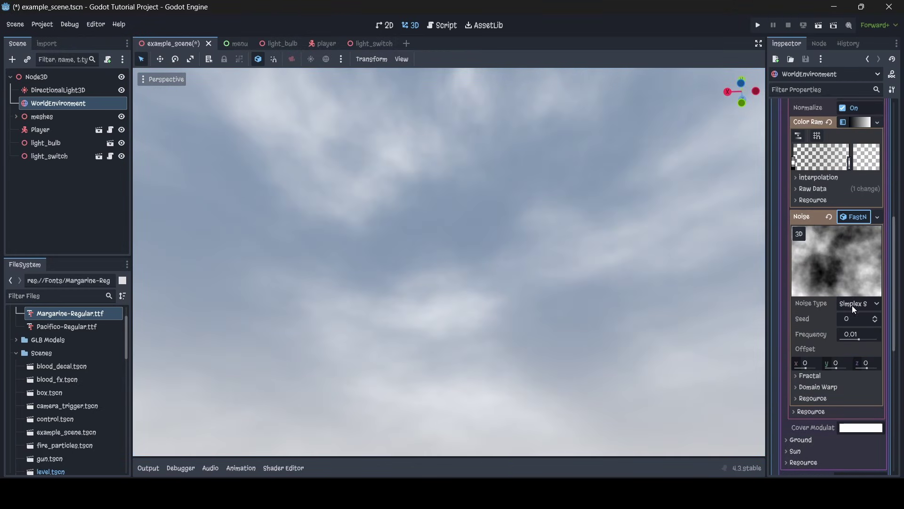
{"action": "mouse_move", "coordinate": [571, 261]}
{"action": "middle_mouse_down"}
{"action": "mouse_move", "coordinate": [574, 244]}
{"action": "mouse_move", "coordinate": [577, 260]}
{"action": "middle_mouse_up"}
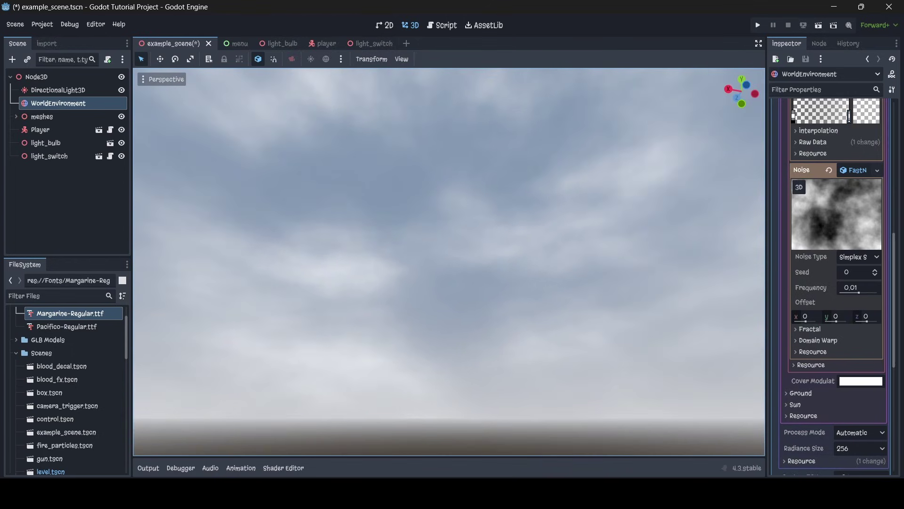
{"action": "left_click", "coordinate": [859, 258]}
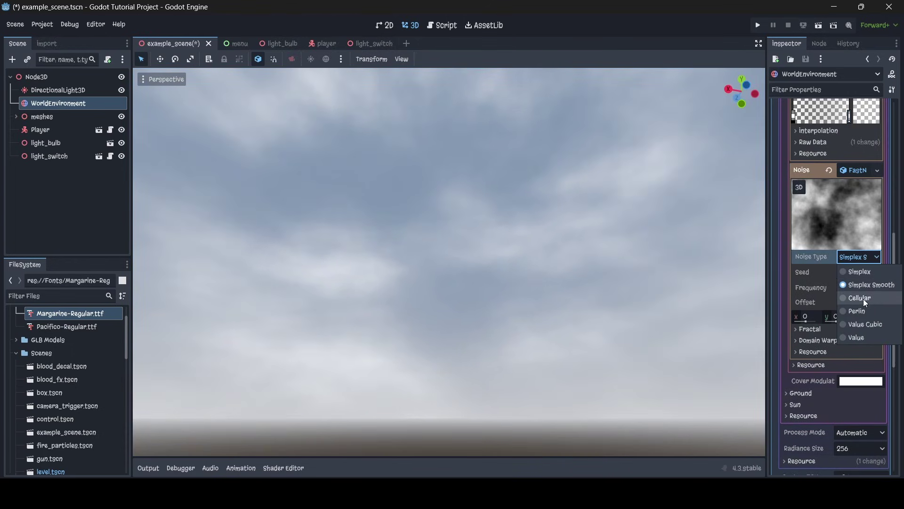
{"action": "left_click", "coordinate": [864, 311]}
Set the color ramp's white end color alpha to 255 and inspect the clouds
{"action": "right_click_drag", "start_coordinate": [515, 293], "coordinate": [395, 286]}
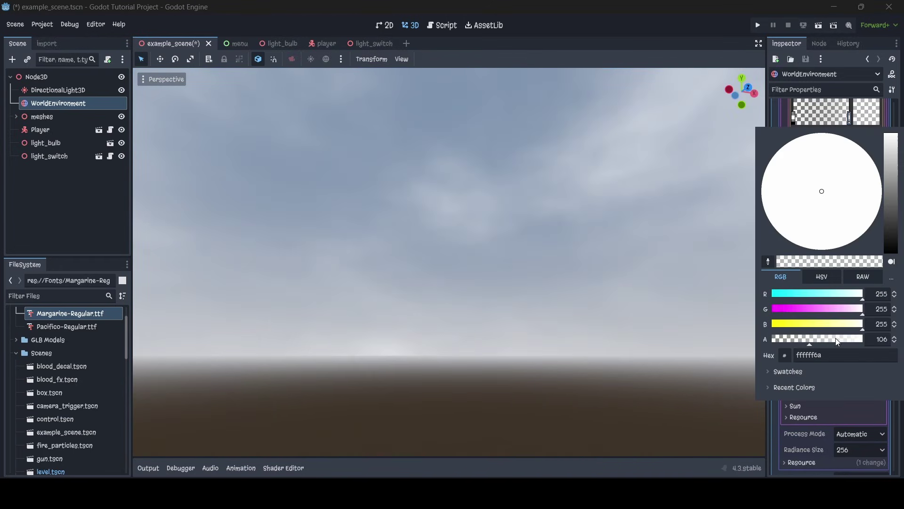
{"action": "left_click_drag", "start_coordinate": [836, 338], "coordinate": [867, 338]}
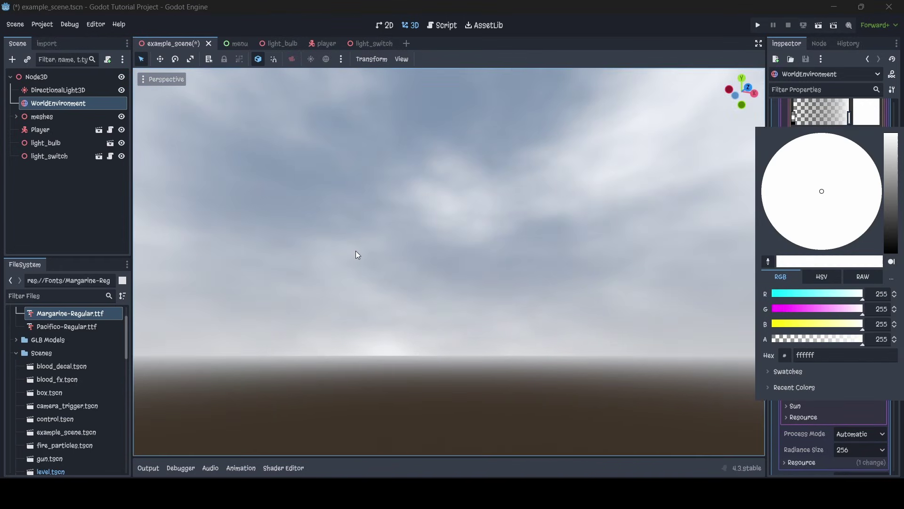
{"action": "mouse_move", "coordinate": [355, 251]}
{"action": "right_mouse_down"}
{"action": "mouse_move", "coordinate": [431, 245]}
{"action": "mouse_move", "coordinate": [355, 250]}
{"action": "right_mouse_up"}
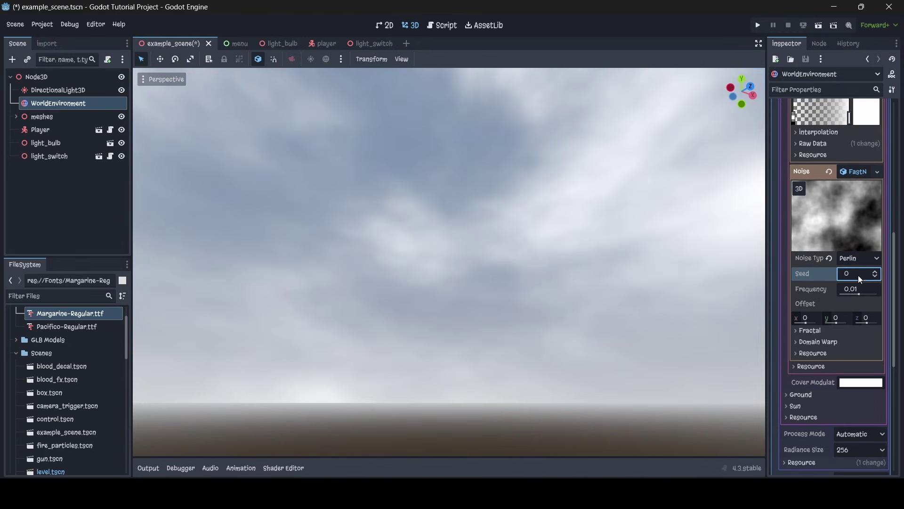
Set the noise seed to 7684 and look around the scene at the new cloud pattern
{"action": "key", "text": "Return"}
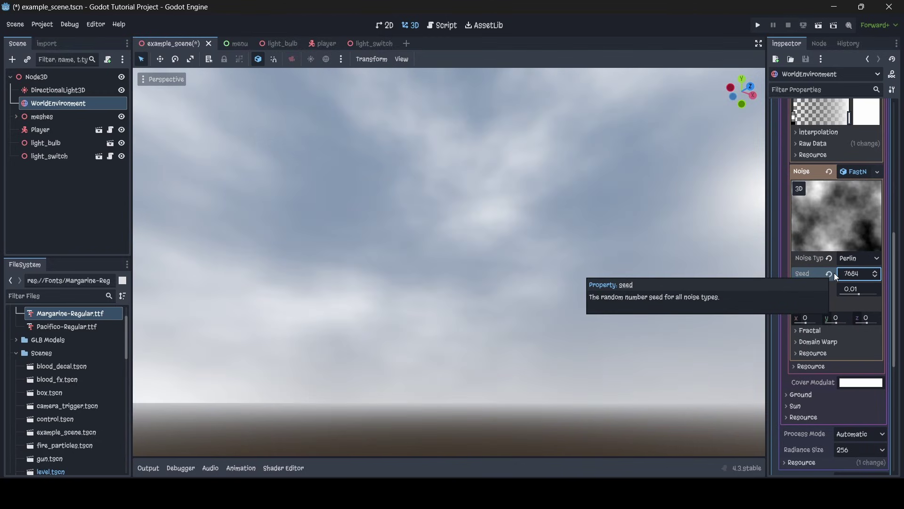
{"action": "right_click_drag", "start_coordinate": [520, 358], "coordinate": [521, 358]}
{"action": "right_click_drag", "start_coordinate": [355, 251], "coordinate": [355, 251]}
{"action": "key", "text": "s"}
{"action": "right_click_drag", "start_coordinate": [539, 345], "coordinate": [538, 345]}
Collapse the procedural sky material's settings and view the sky above the scene's meshes
{"action": "scroll", "coordinate": [881, 278], "scroll_direction": "up", "scroll_amount": 10}
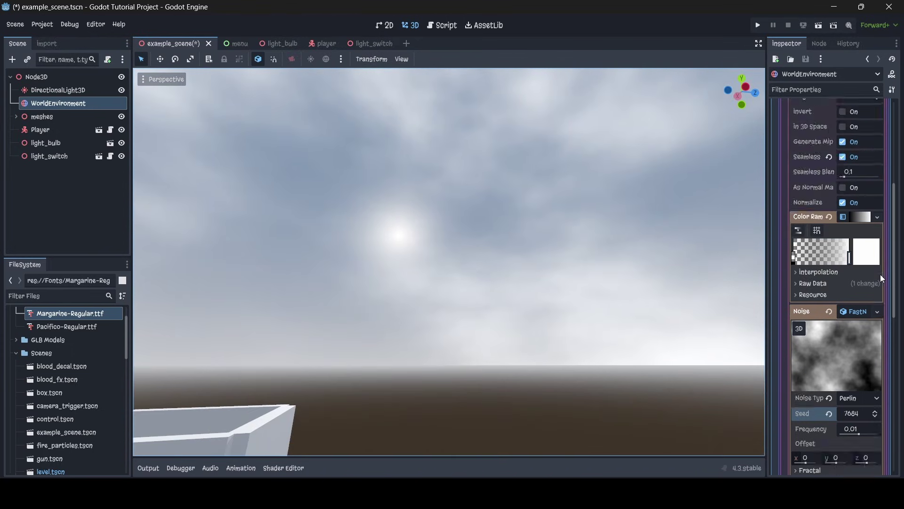
{"action": "left_click", "coordinate": [864, 175]}
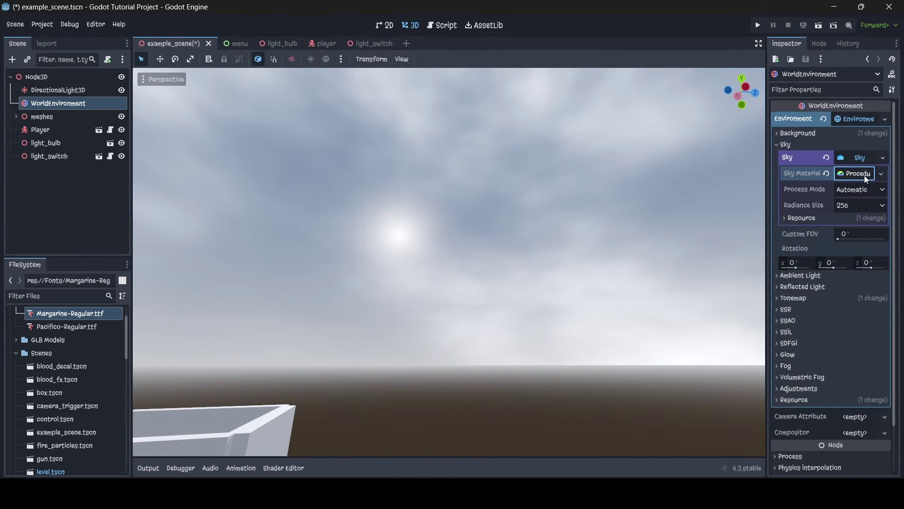
{"action": "right_click_drag", "start_coordinate": [612, 263], "coordinate": [612, 264]}
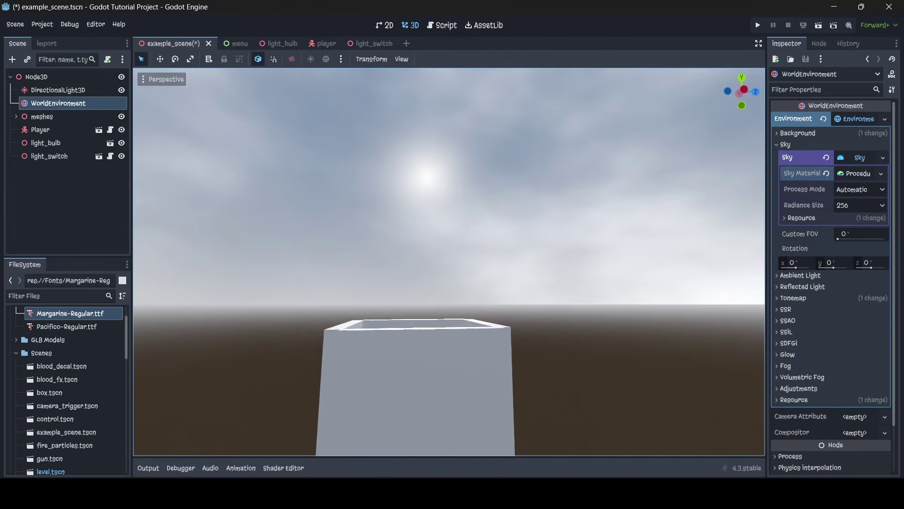